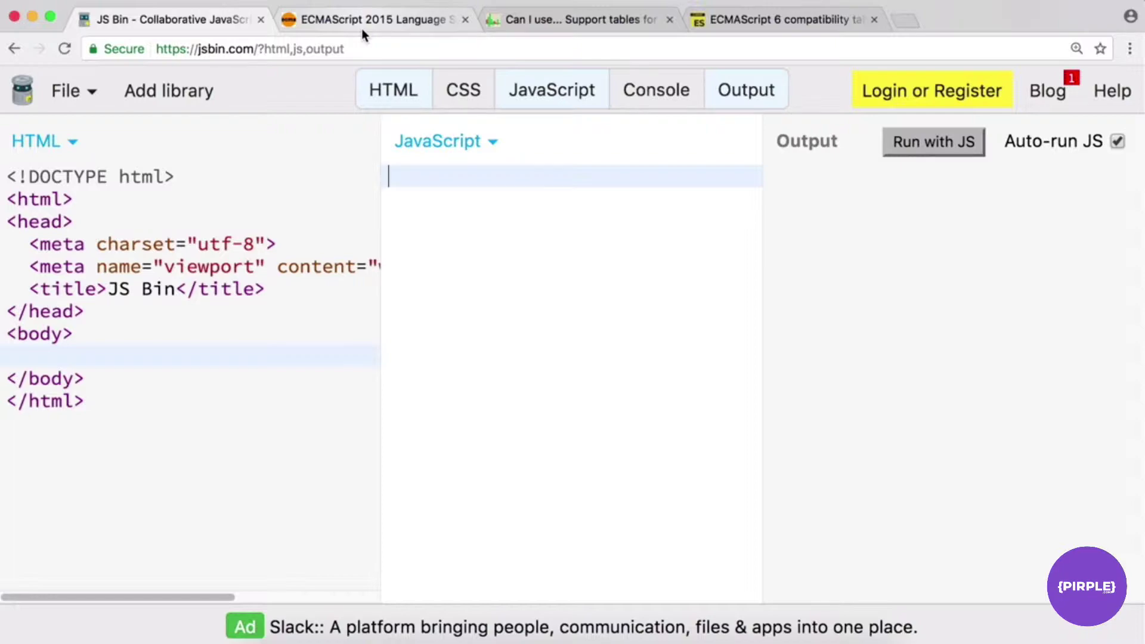
# Step: Switch to the ECMAScript 2015 spec tab and scroll its contents, ending back at the title
pyautogui.click(398, 19)
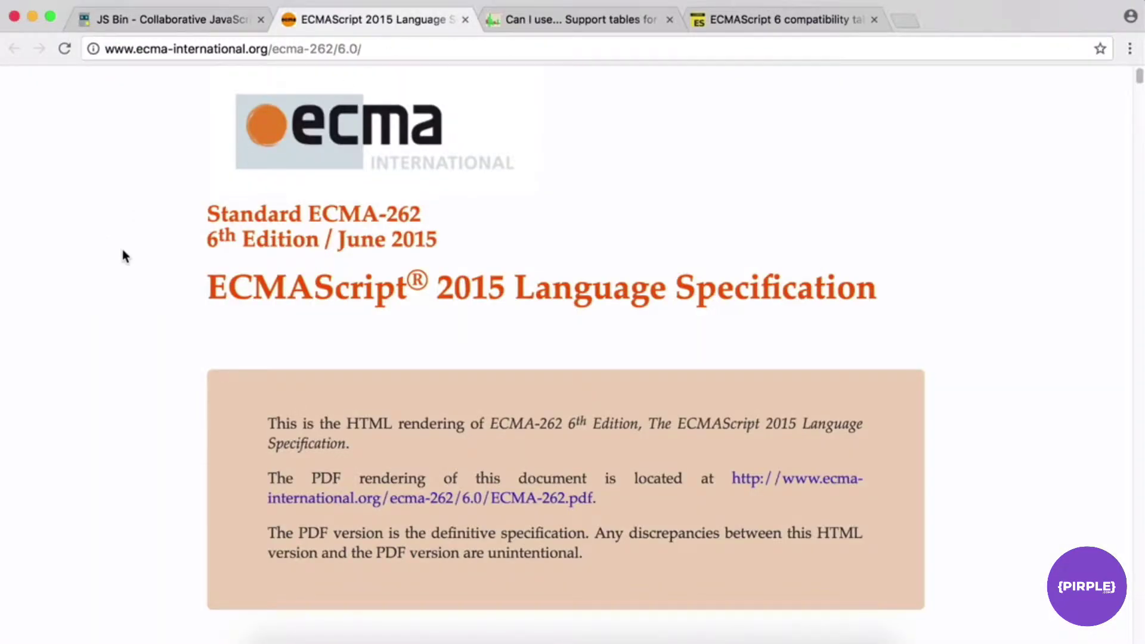
pyautogui.scroll(-14, 187, 290)
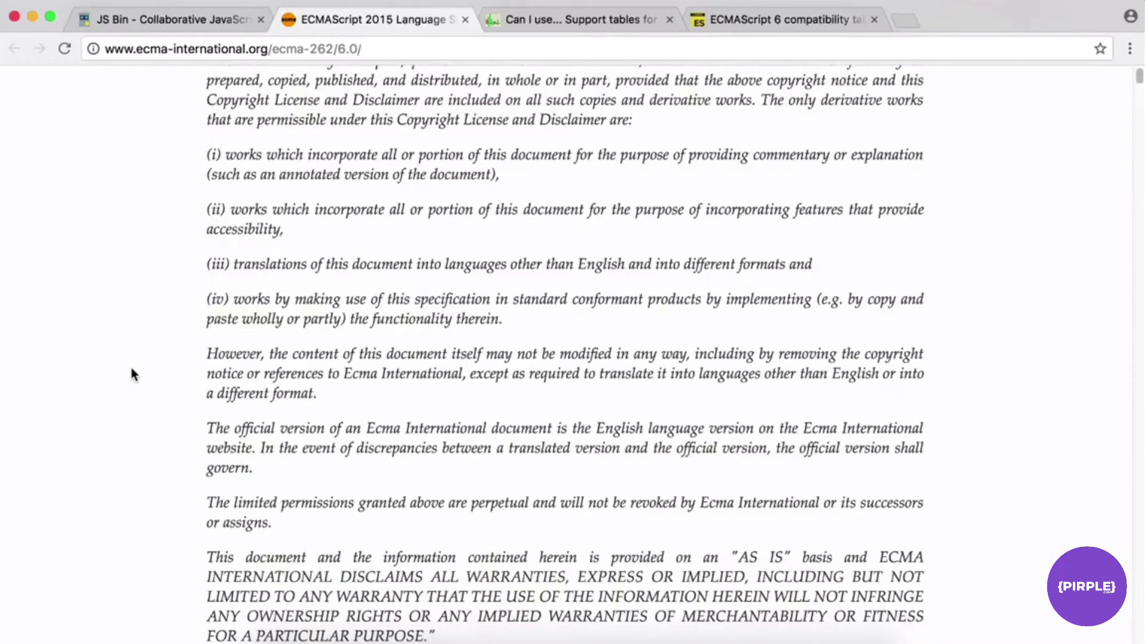
pyautogui.scroll(-15, 131, 368)
pyautogui.scroll(-20, 142, 345)
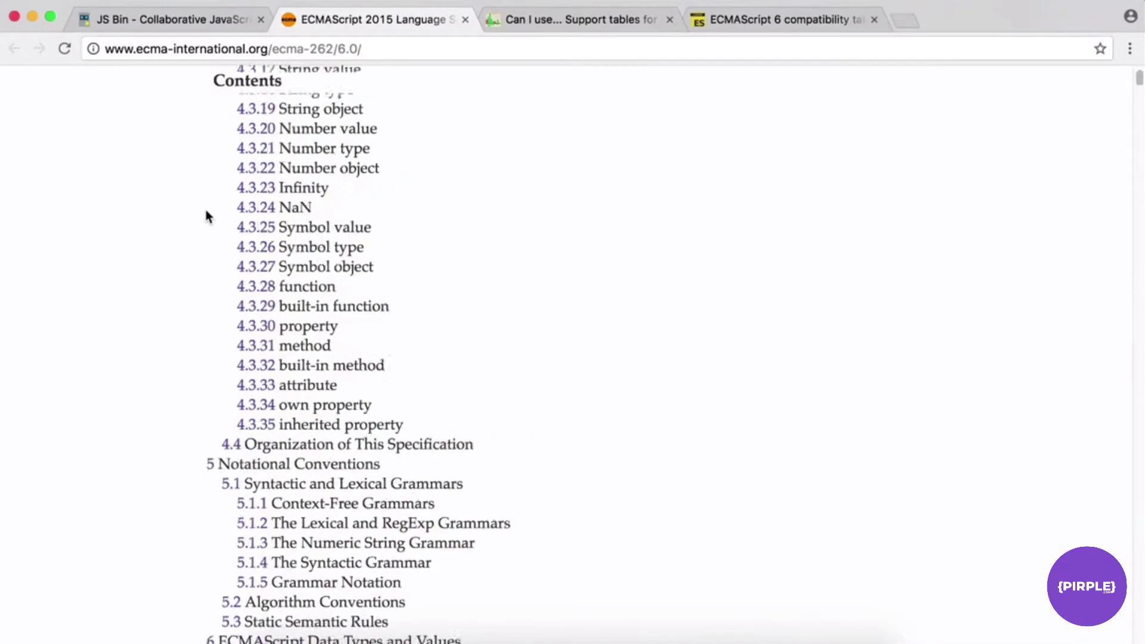
pyautogui.scroll(20, 236, 340)
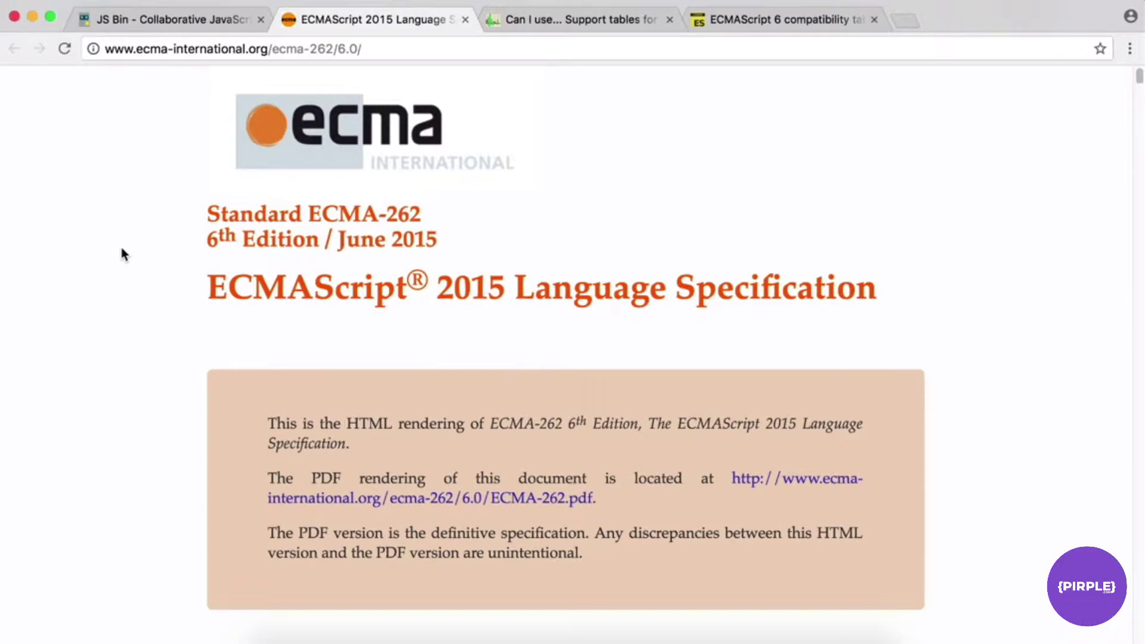
pyautogui.scroll(-15, 151, 389)
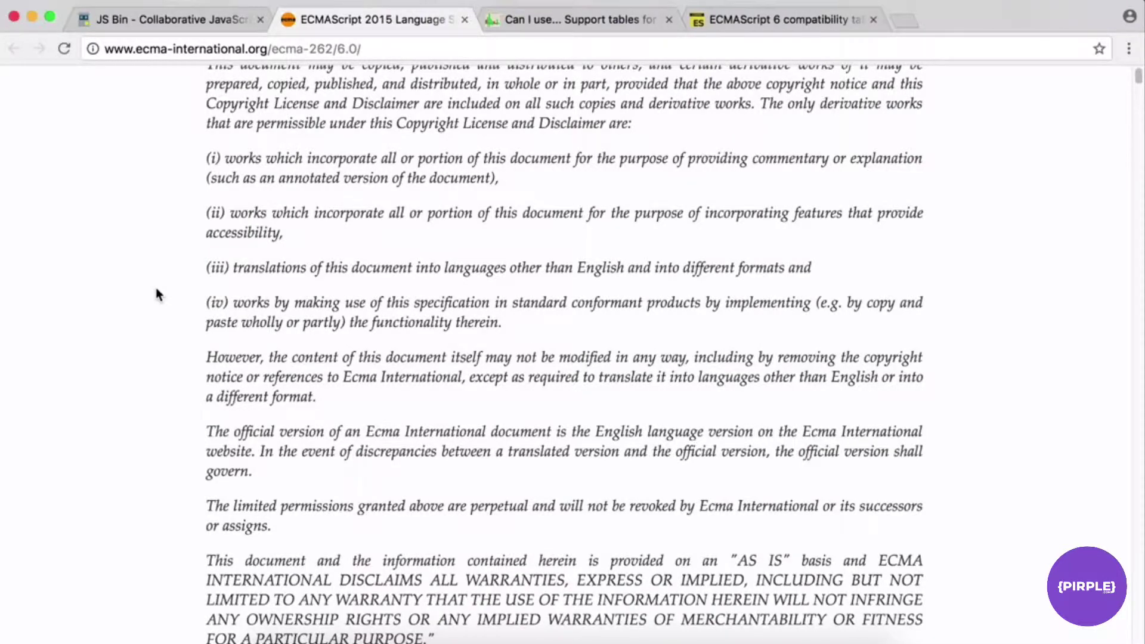
pyautogui.scroll(10, 153, 257)
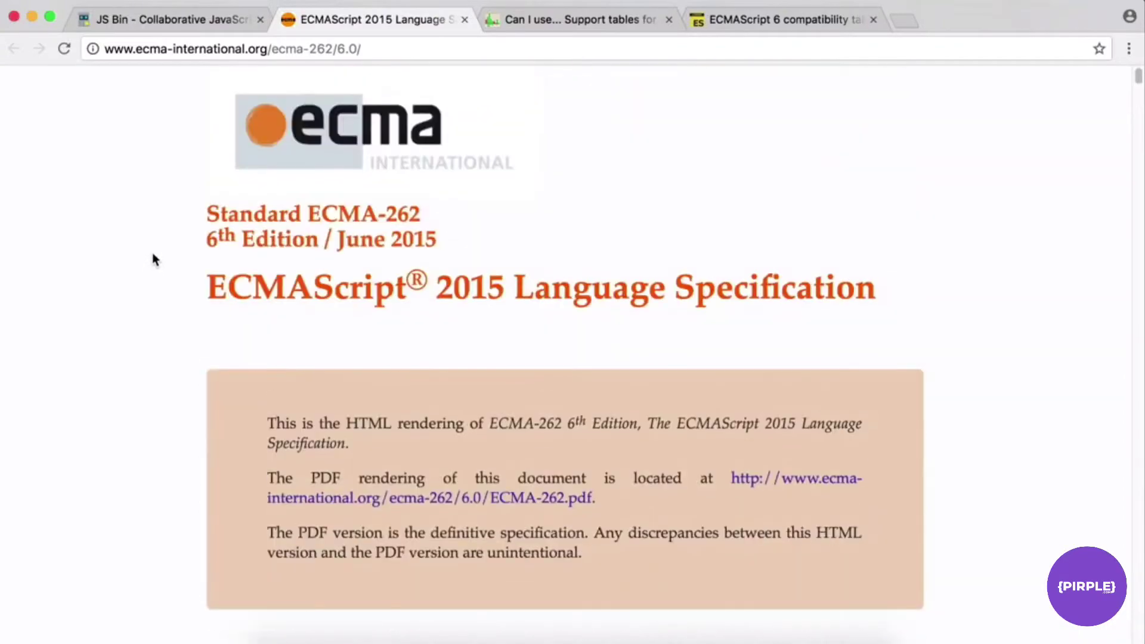
pyautogui.scroll(-2, 152, 252)
pyautogui.scroll(2, 152, 260)
# Step: Browse the ES6 compatibility table's Compilers/polyfills support, then return to the JS Bin tab
pyautogui.click(730, 19)
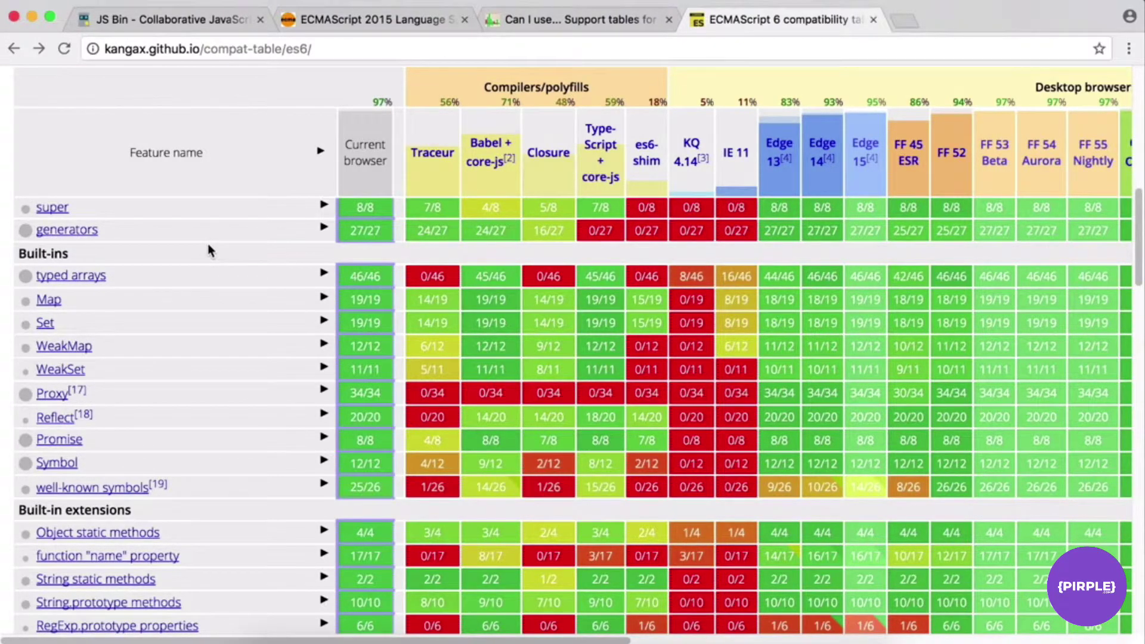
pyautogui.scroll(-5, 940, 452)
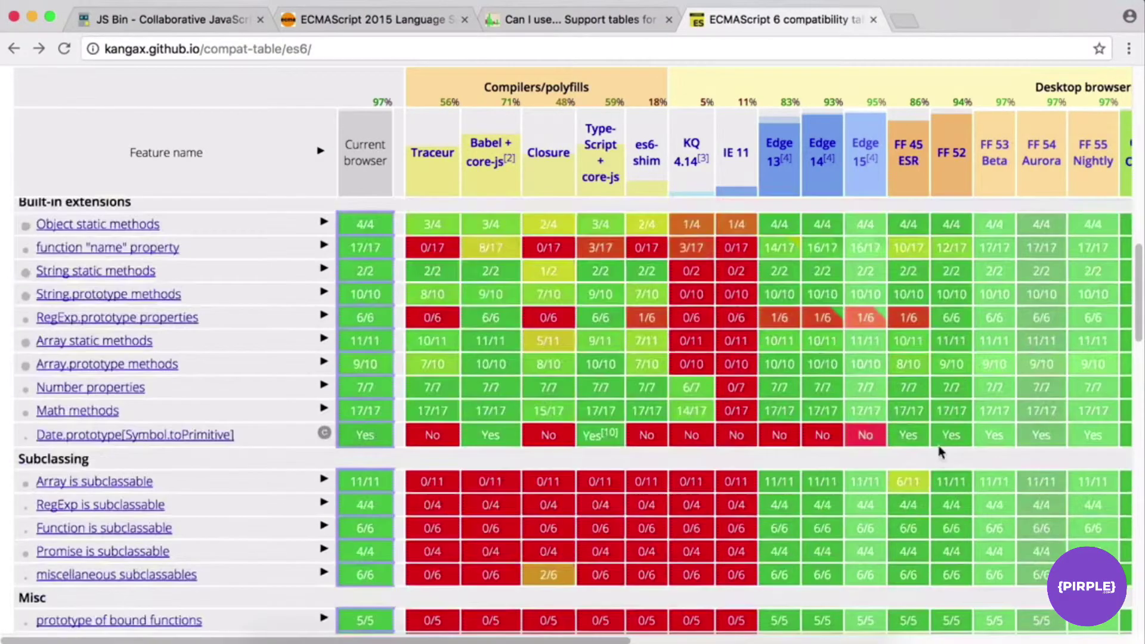
pyautogui.scroll(-7, 939, 451)
pyautogui.scroll(8, 736, 356)
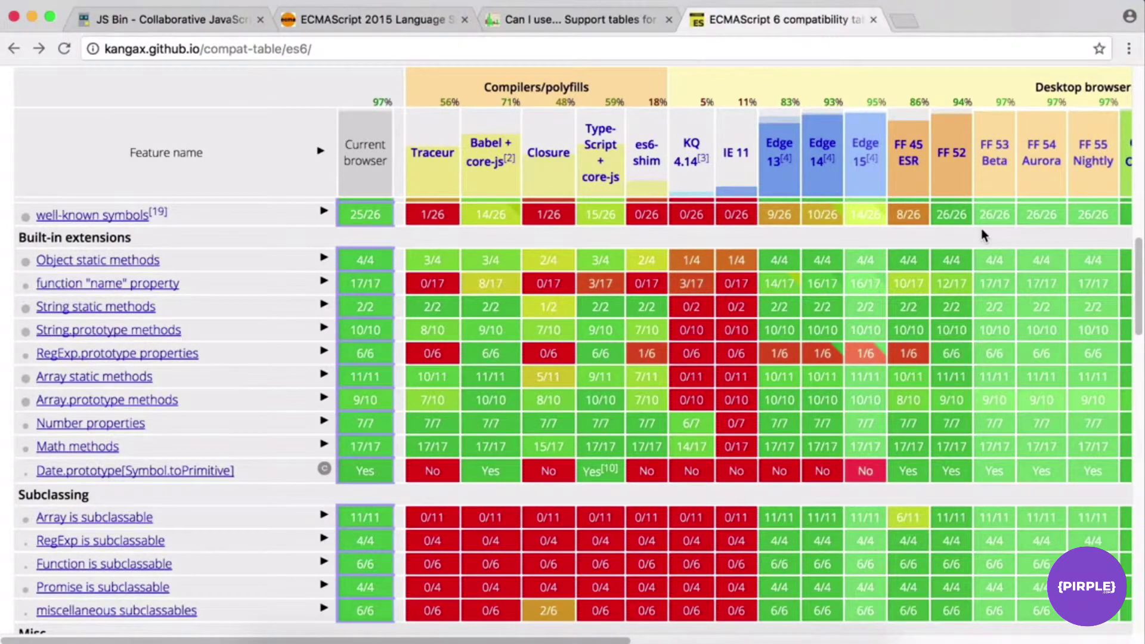
pyautogui.scroll(15, 901, 266)
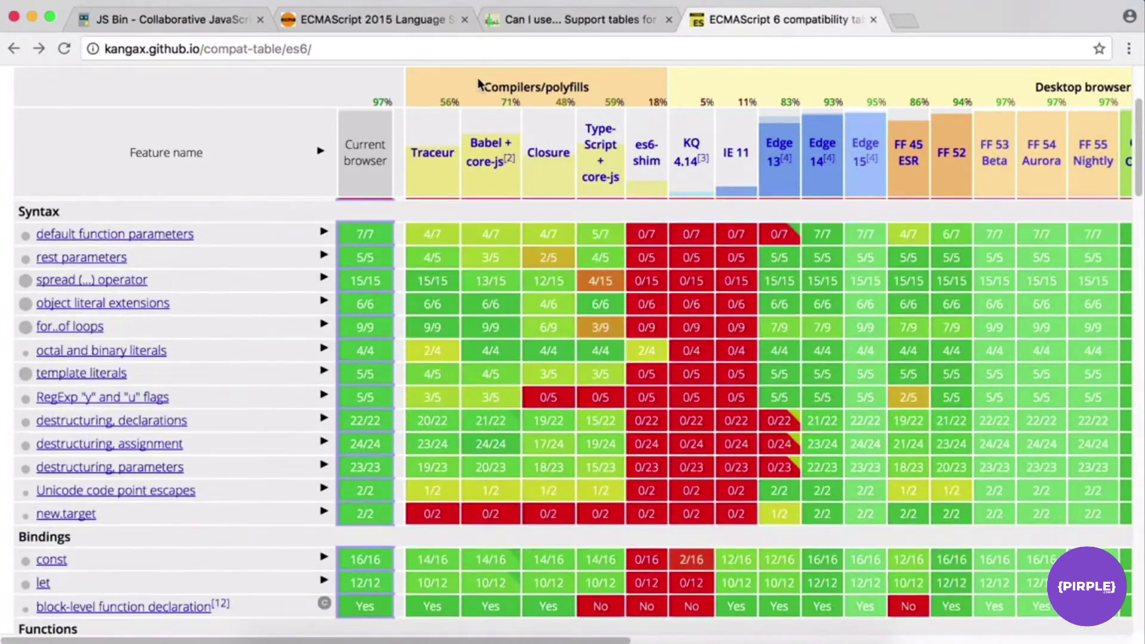
pyautogui.tripleClick(626, 87)
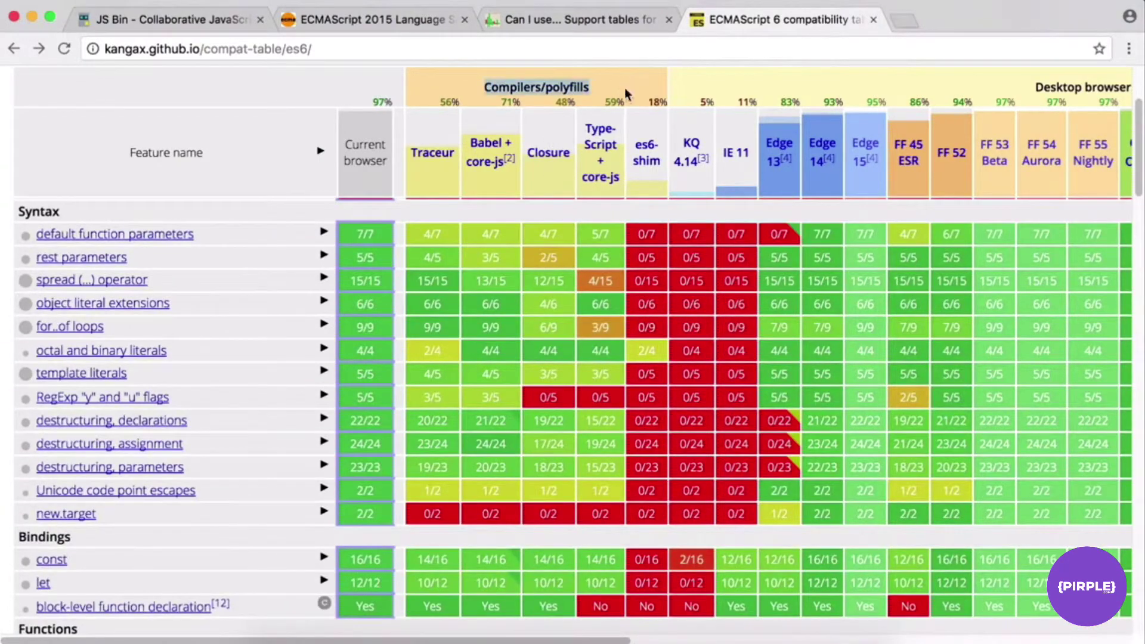
pyautogui.click(553, 86)
pyautogui.scroll(3, 550, 88)
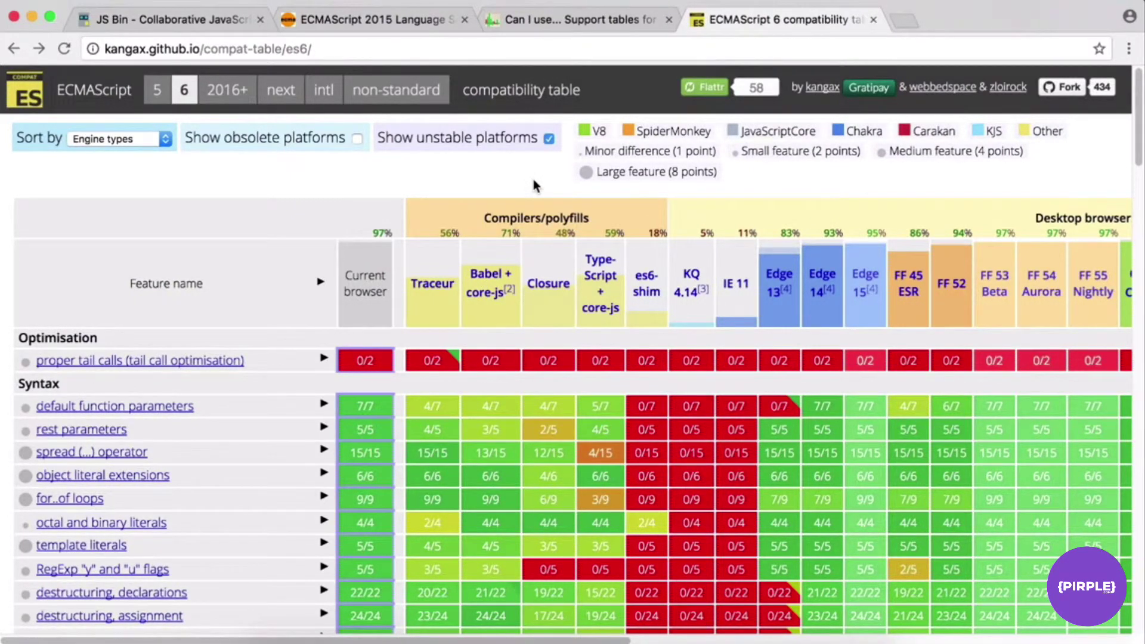
pyautogui.scroll(-1, 531, 182)
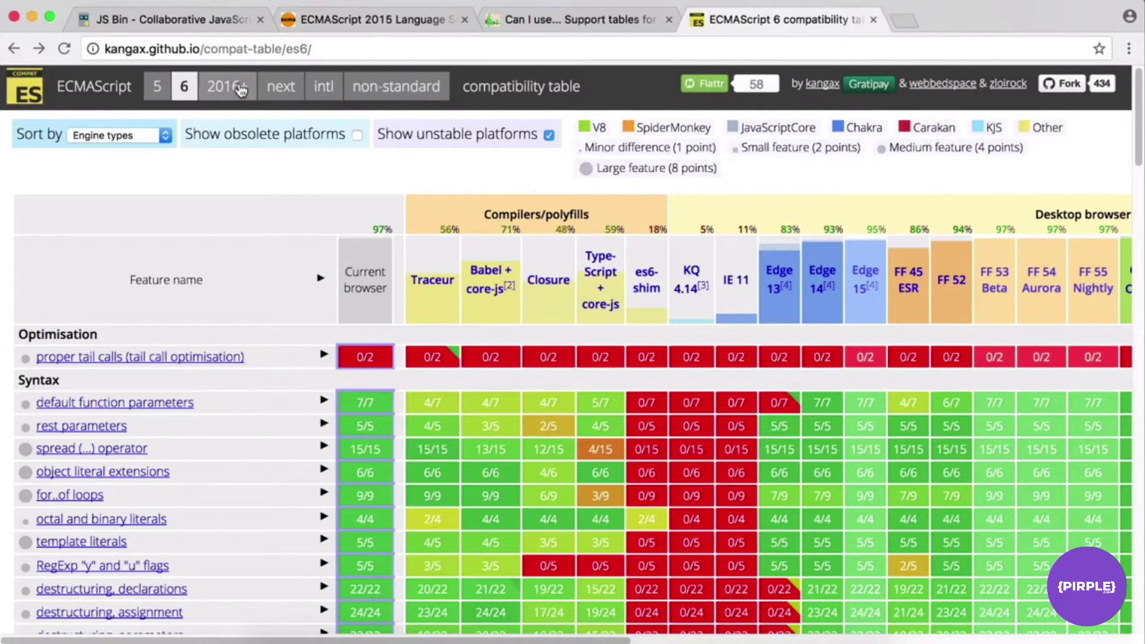
pyautogui.click(174, 18)
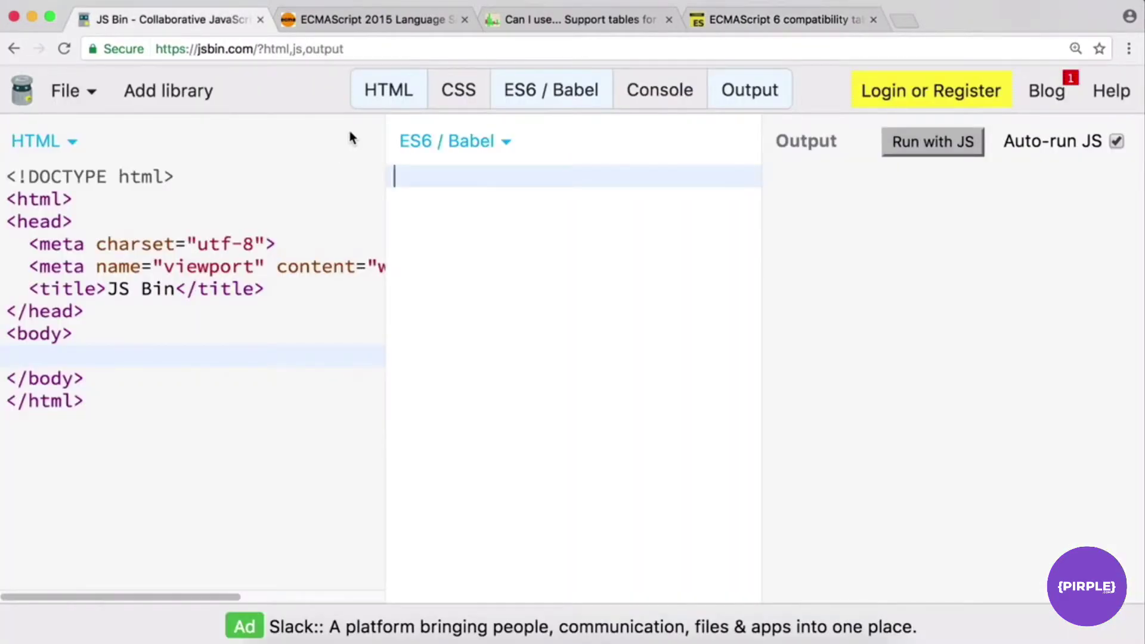
pyautogui.click(498, 146)
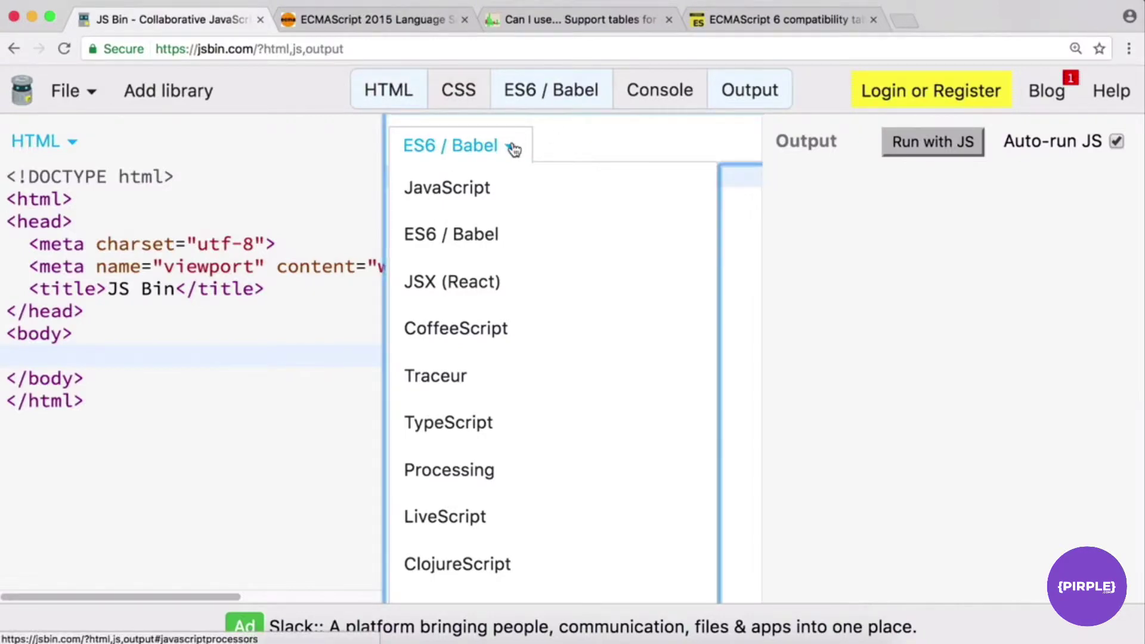
pyautogui.click(508, 148)
pyautogui.click(507, 150)
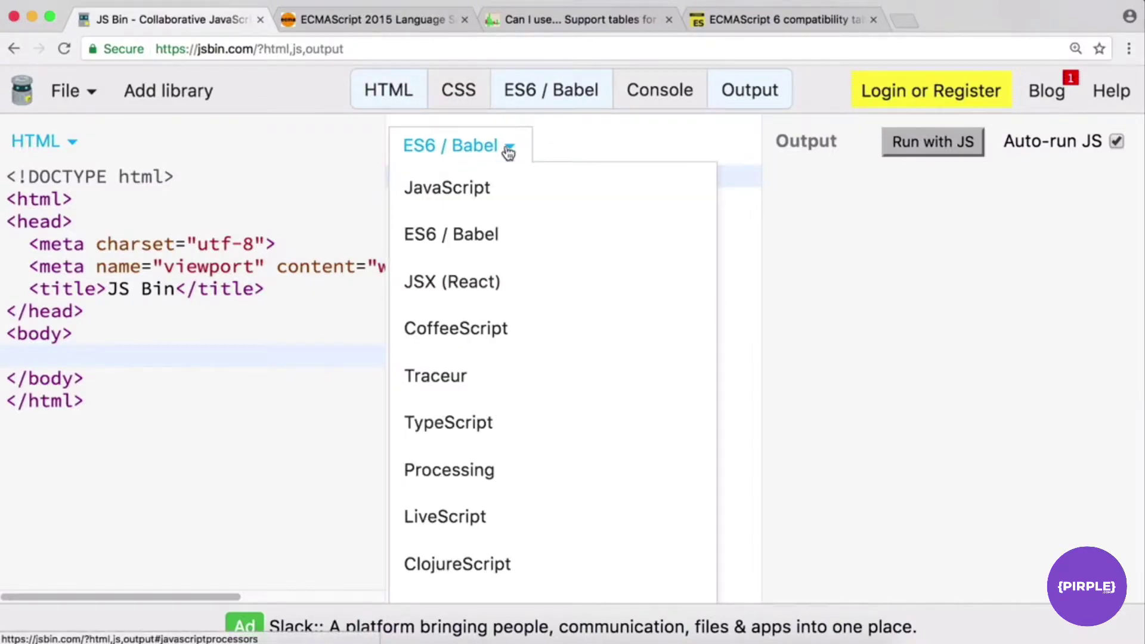
pyautogui.click(480, 233)
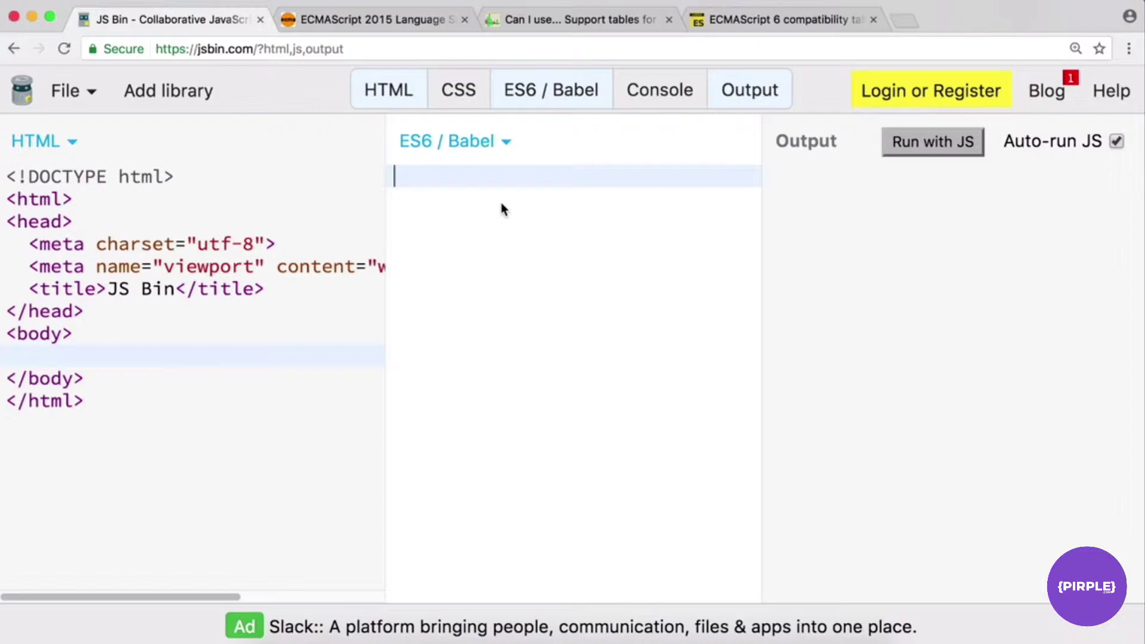
pyautogui.click(506, 145)
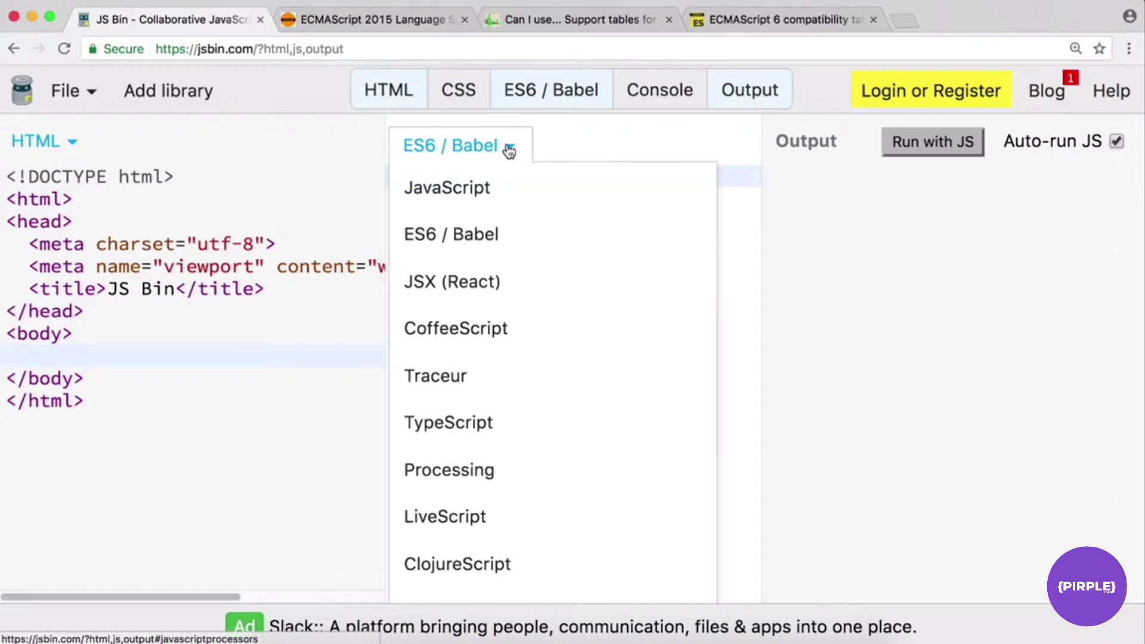
pyautogui.click(441, 187)
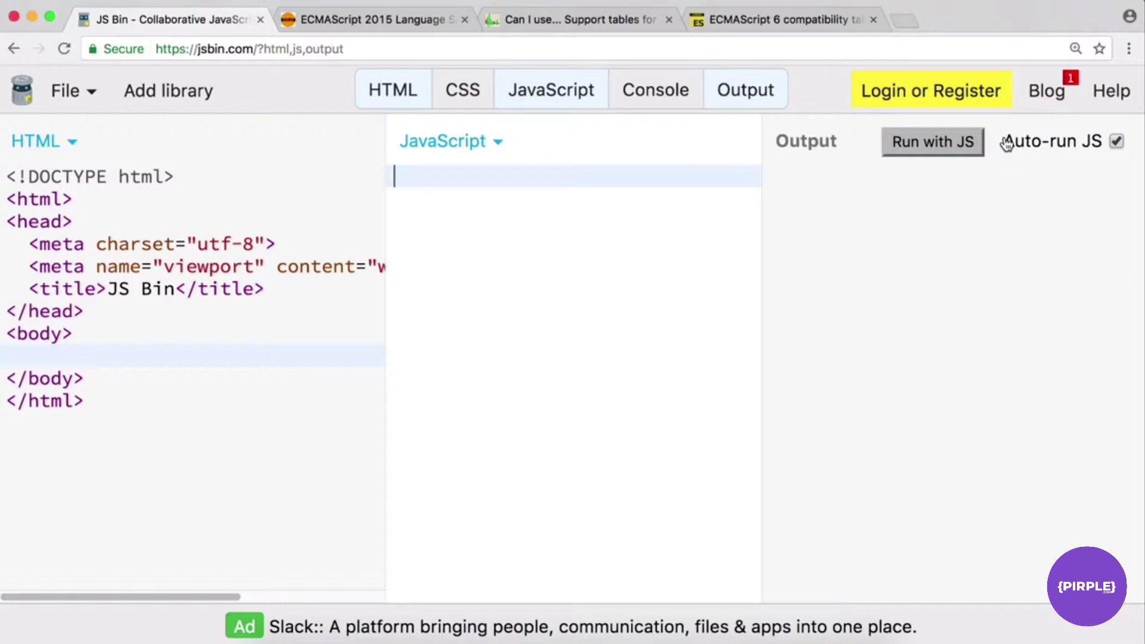
pyautogui.click(497, 146)
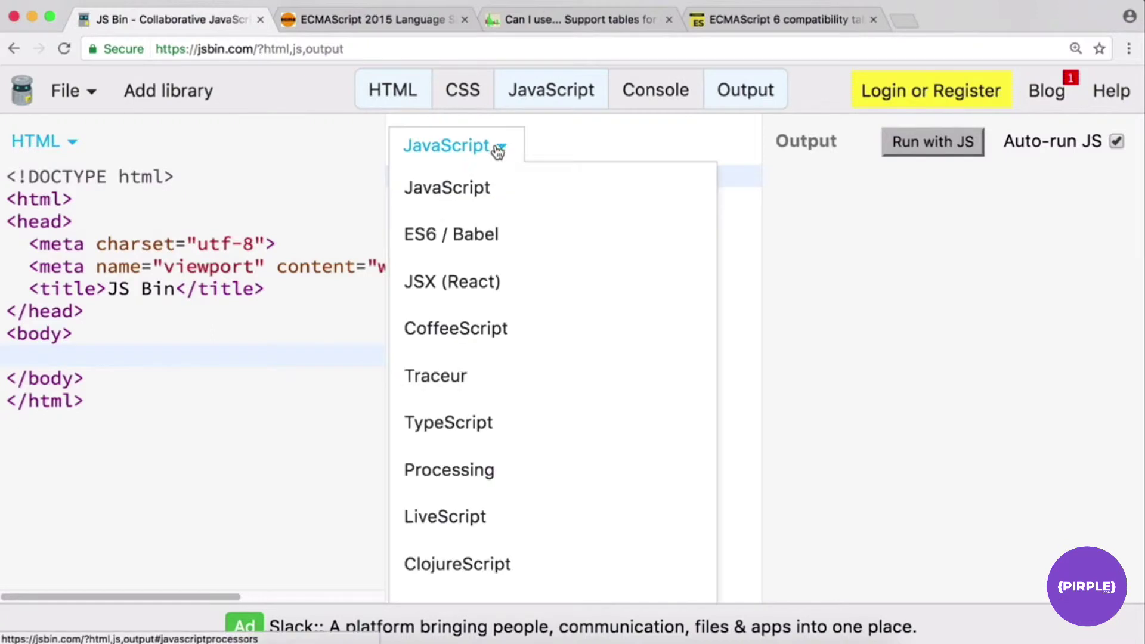
pyautogui.click(473, 237)
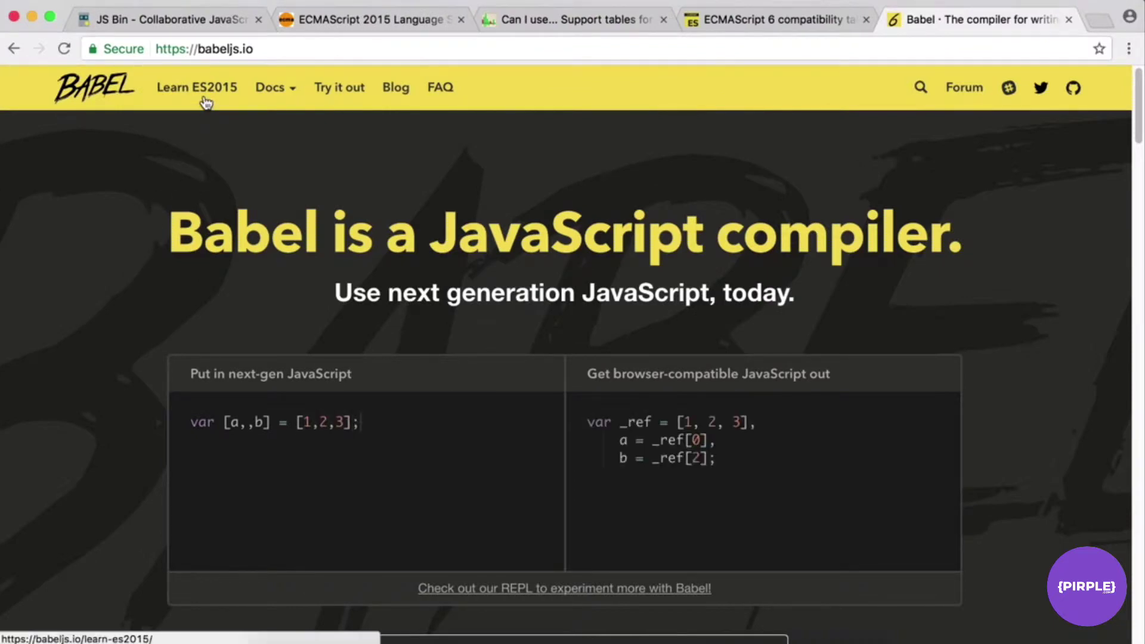
# Step: Scroll the babeljs.io homepage down to its live compiler demo
pyautogui.scroll(-1, 126, 233)
pyautogui.scroll(1, 144, 153)
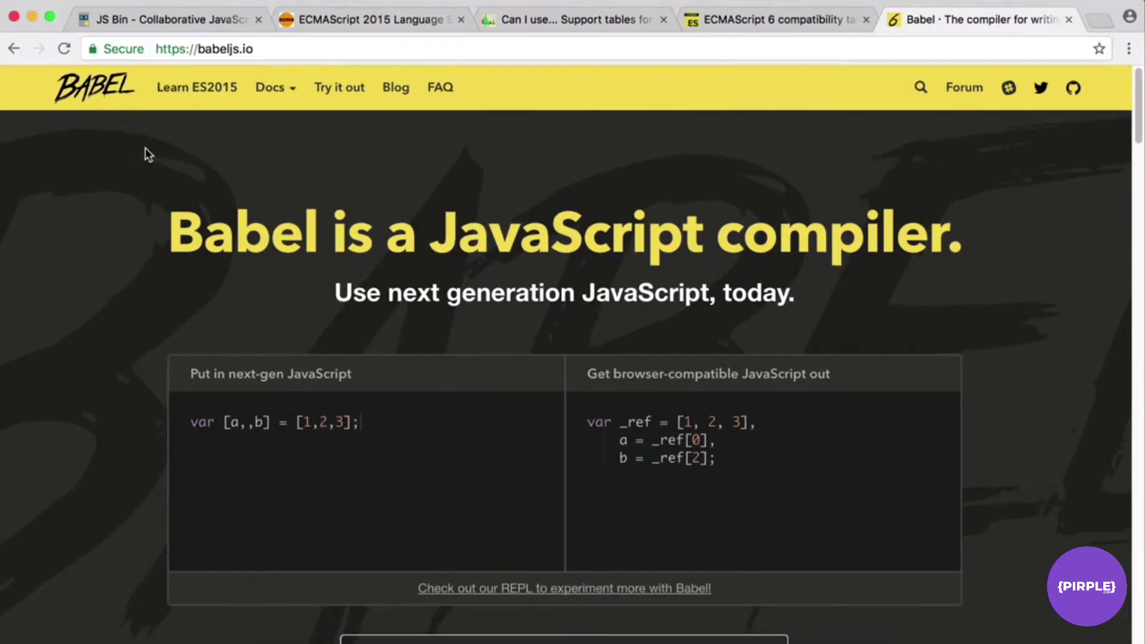
pyautogui.scroll(-3, 135, 275)
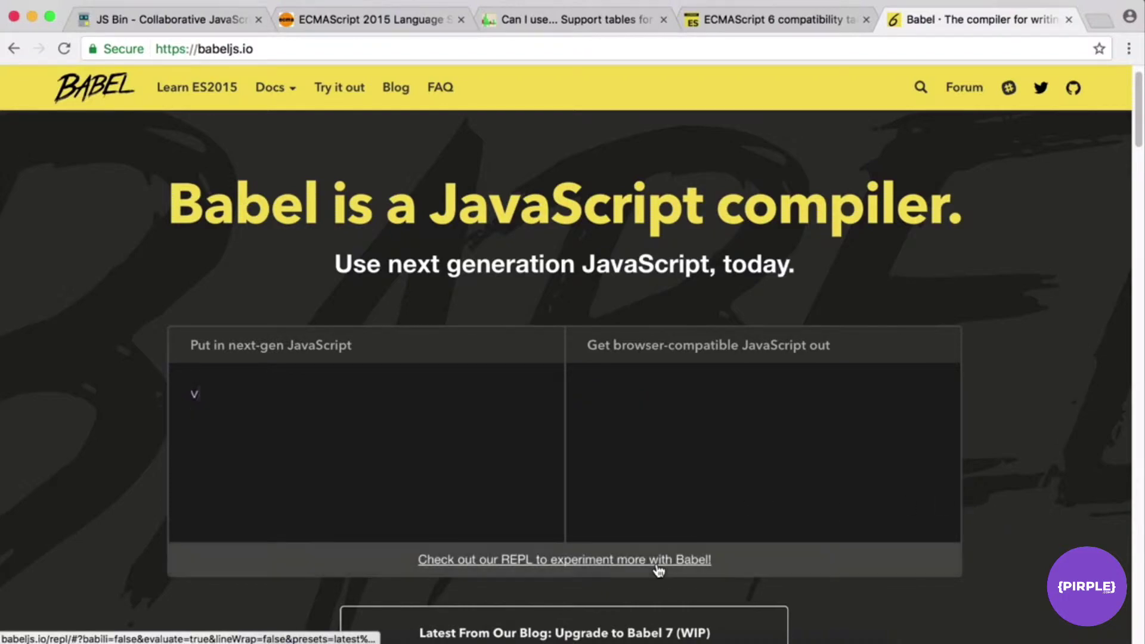
# Step: Open the Babel REPL and enable only the es2015 preset, disabling latest, react and stage-2
pyautogui.click(580, 561)
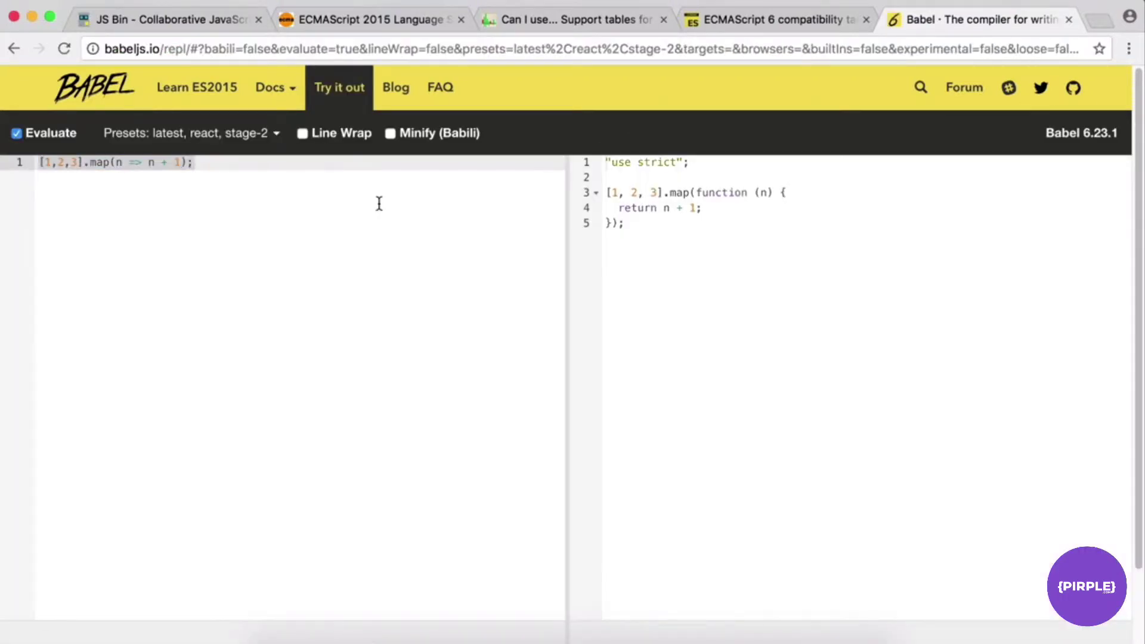
pyautogui.click(330, 213)
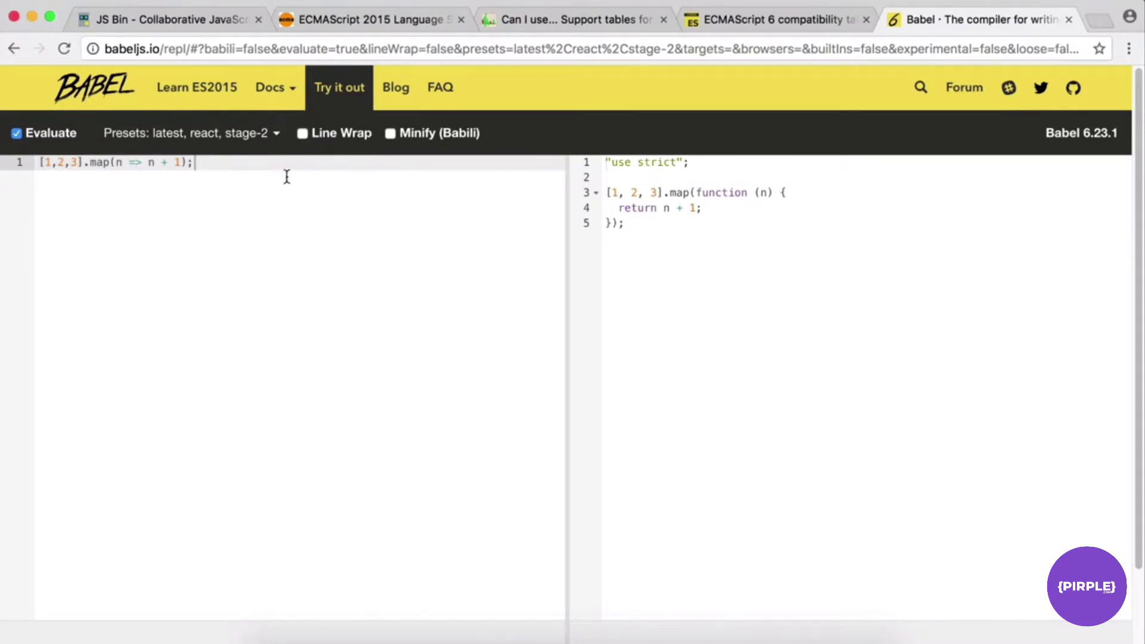
pyautogui.click(259, 143)
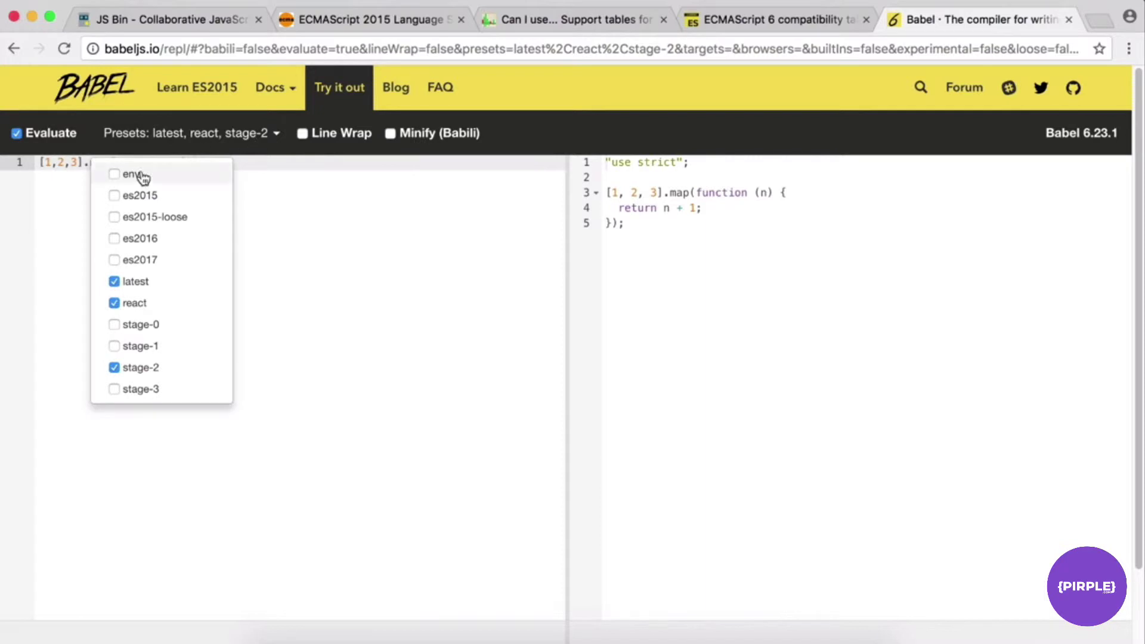
pyautogui.click(114, 197)
pyautogui.click(114, 281)
pyautogui.click(114, 304)
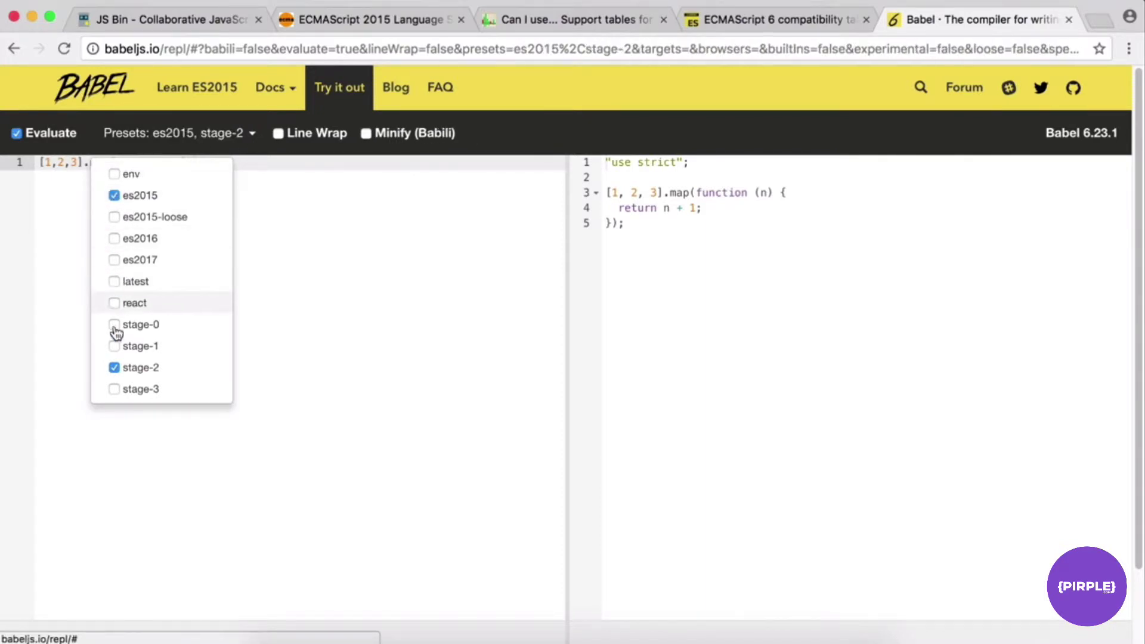
pyautogui.click(114, 368)
pyautogui.click(315, 243)
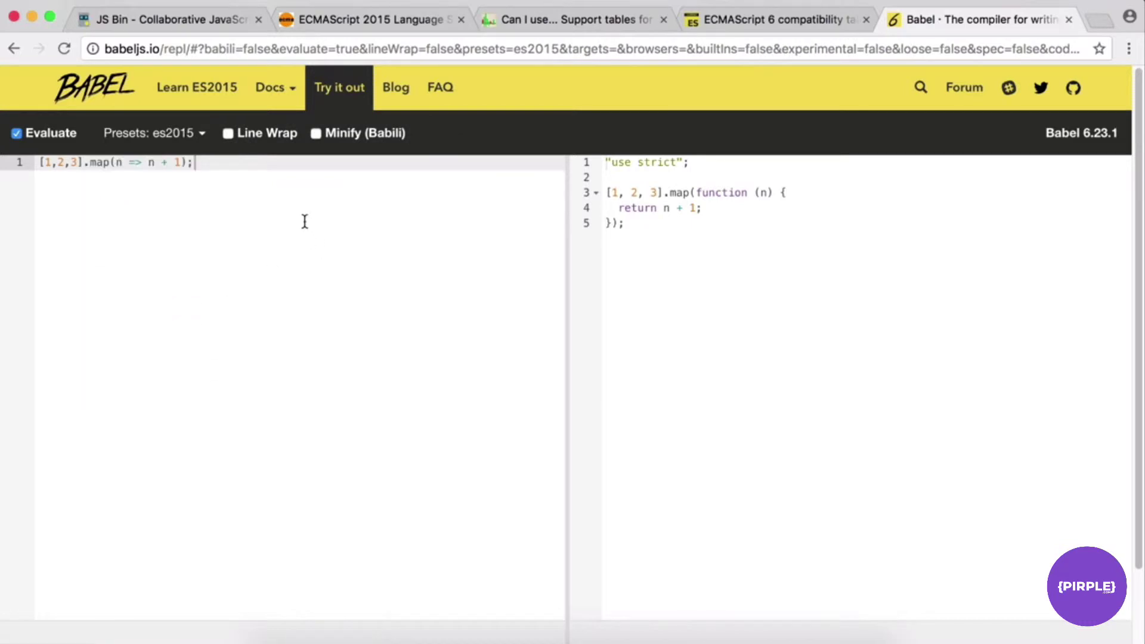
# Step: Zoom to 175% and compare [1,2,3].map(n => n + 1) with its compiled function (n) { return n + 1; }
pyautogui.moveTo(36, 162); pyautogui.dragTo(123, 162)
pyautogui.click(183, 165)
pyautogui.click(305, 239)
pyautogui.press('super+equal')
pyautogui.press('super+equal')
pyautogui.press('super+equal')
pyautogui.press('super+equal')
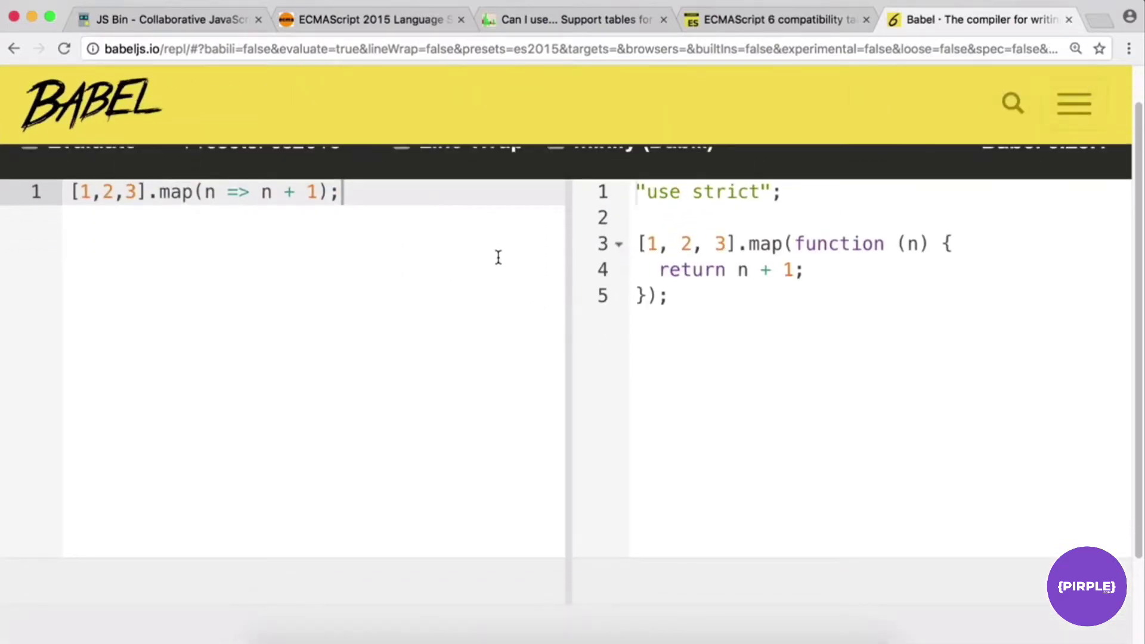
pyautogui.press('super+a')
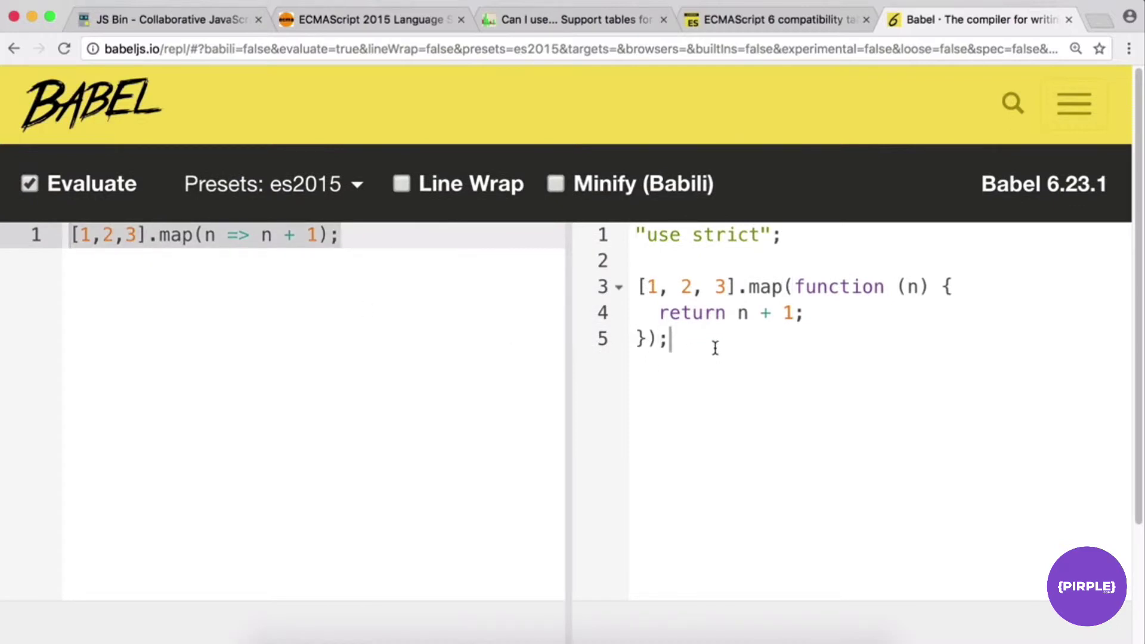
pyautogui.moveTo(716, 345); pyautogui.dragTo(603, 259)
pyautogui.click(797, 350)
pyautogui.click(81, 238)
pyautogui.moveTo(733, 351); pyautogui.dragTo(712, 255)
pyautogui.click(739, 291)
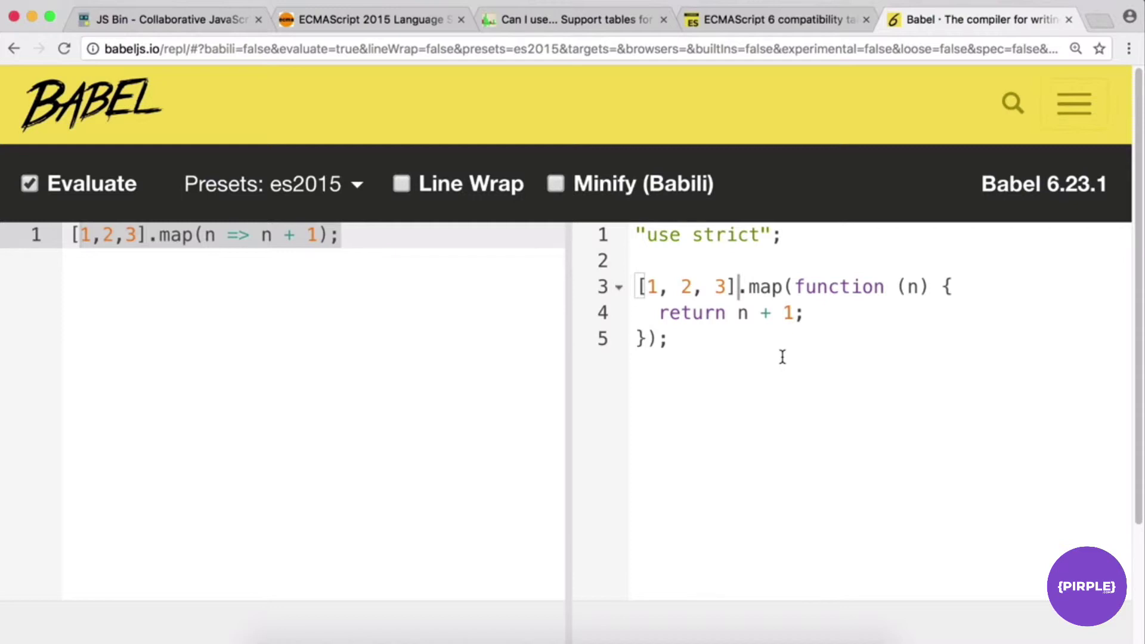
pyautogui.click(783, 357)
pyautogui.click(341, 404)
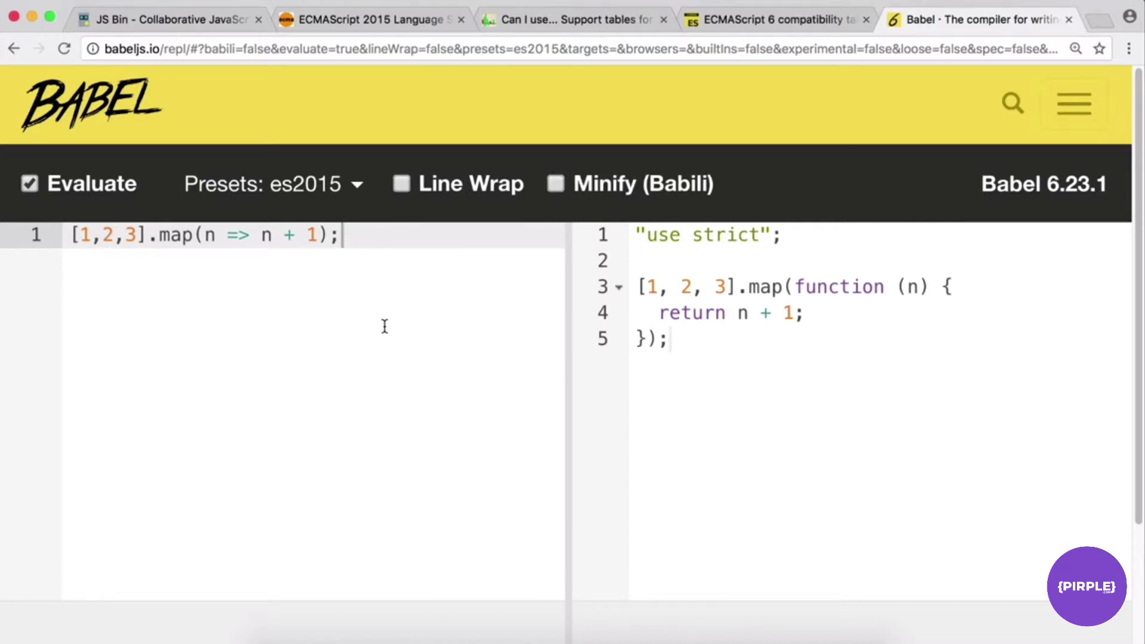
# Step: Type const name = "Chris"; on line 3 and check it compiles to var name = "Chris";
pyautogui.press('Return')
pyautogui.press('Return')
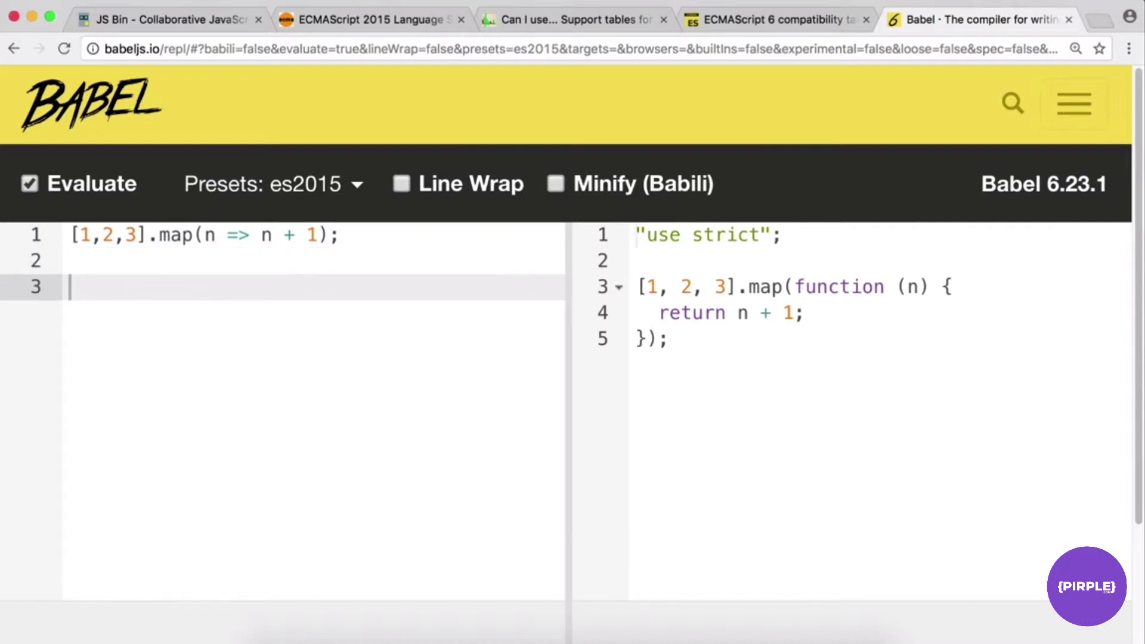
pyautogui.write('const')
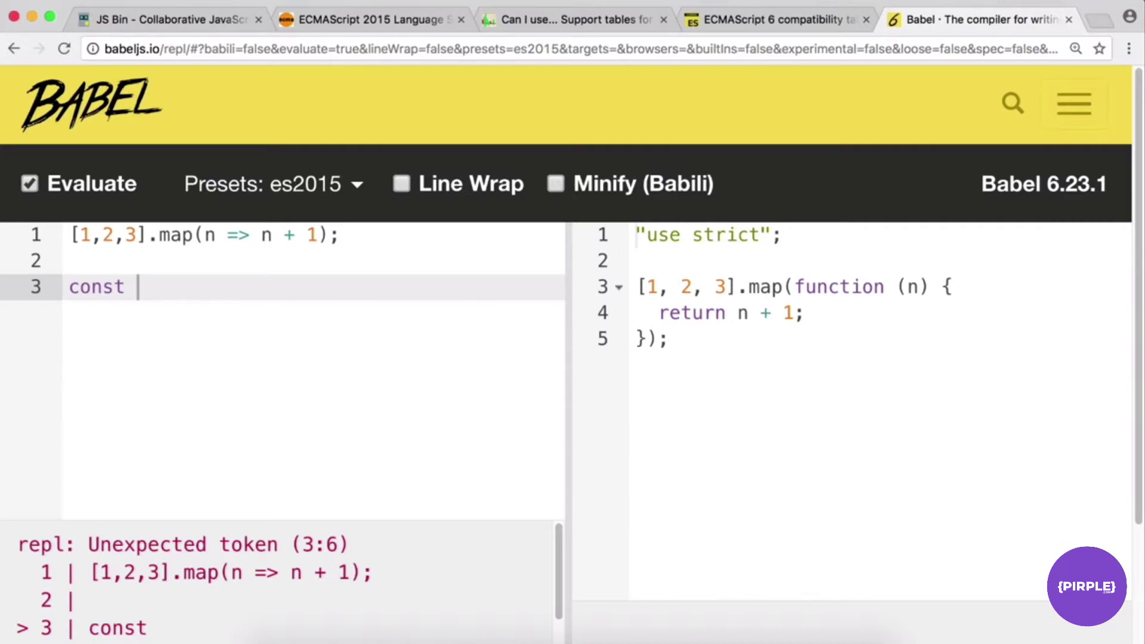
pyautogui.write('name = "Chris"')
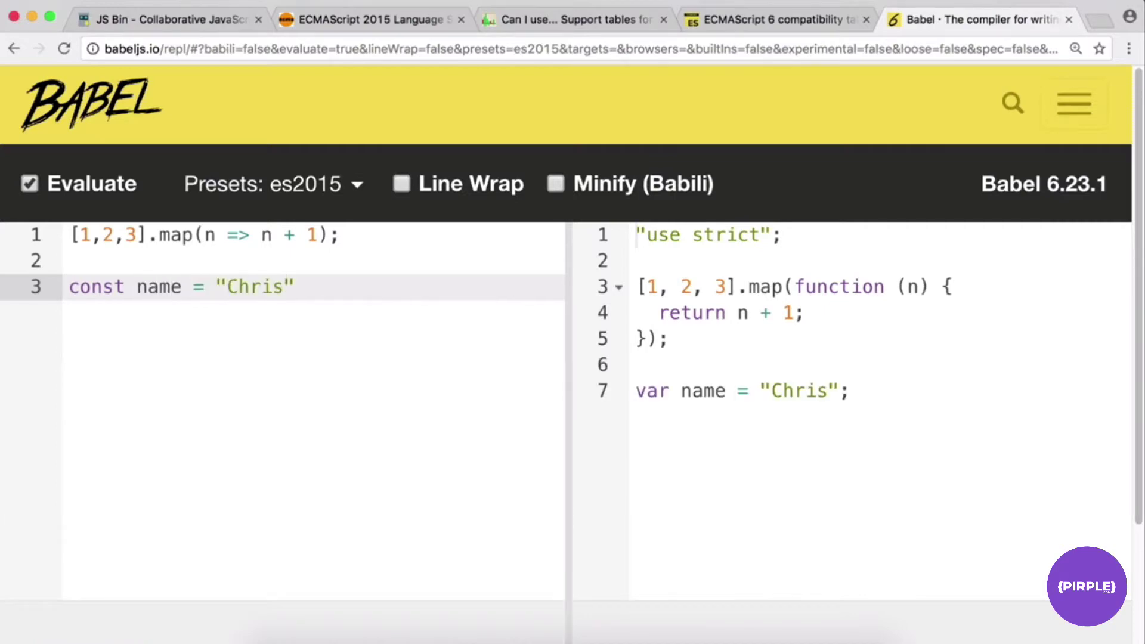
pyautogui.write(';')
pyautogui.moveTo(881, 391); pyautogui.dragTo(661, 391)
pyautogui.click(738, 393)
pyautogui.click(445, 292)
pyautogui.press('Return')
pyautogui.press('Return')
pyautogui.scroll(-2, 573, 358)
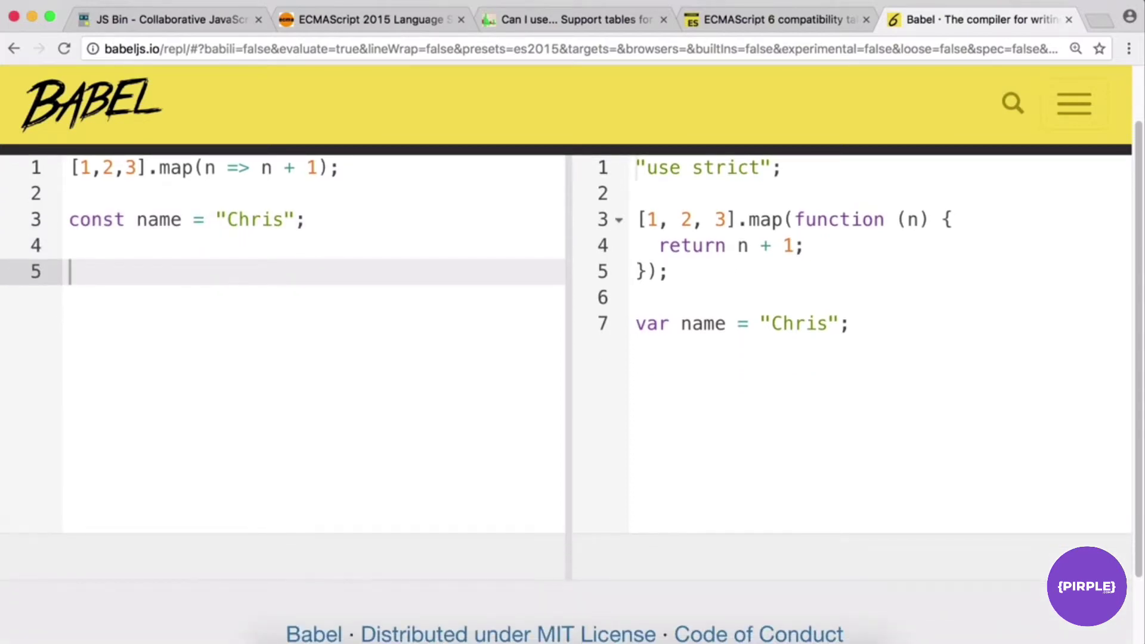
# Step: Write const sayHi = () => { console.log('Hi') } and inspect the compiled named function and "use strict" line
pyautogui.write('const sayH')
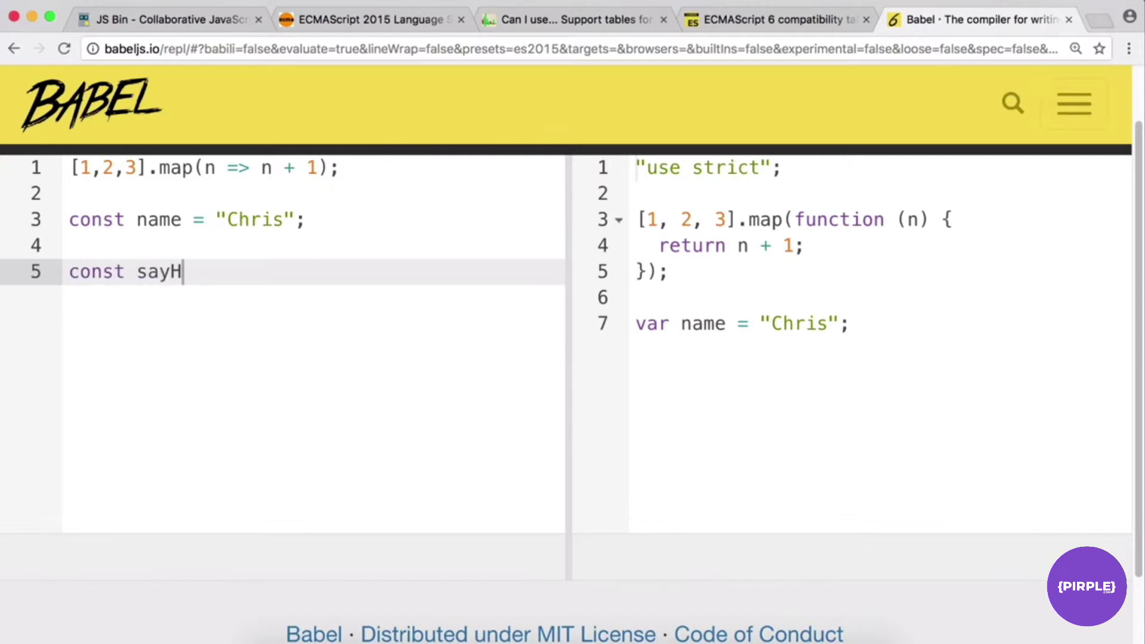
pyautogui.write('i = () => ')
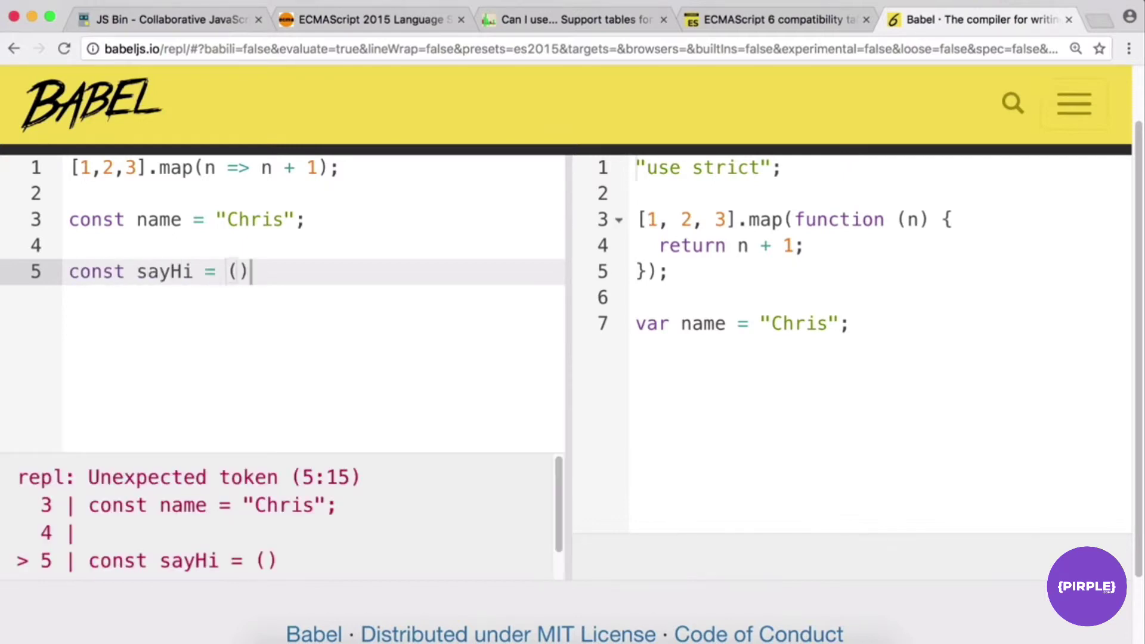
pyautogui.write('{')
pyautogui.press('Return')
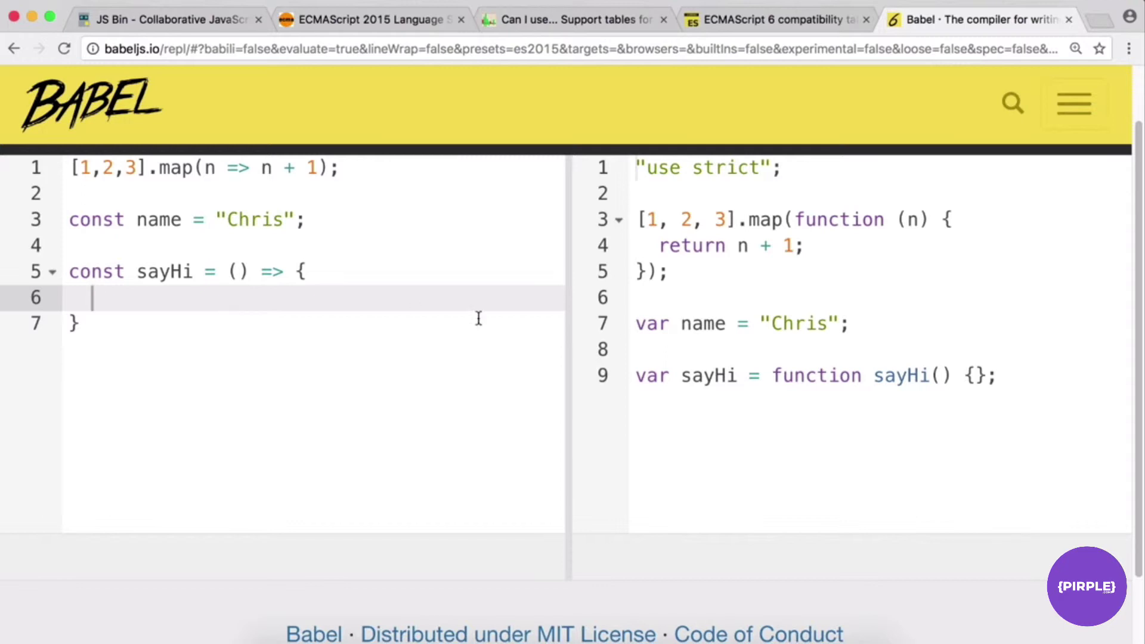
pyautogui.write("console.log('Hi')")
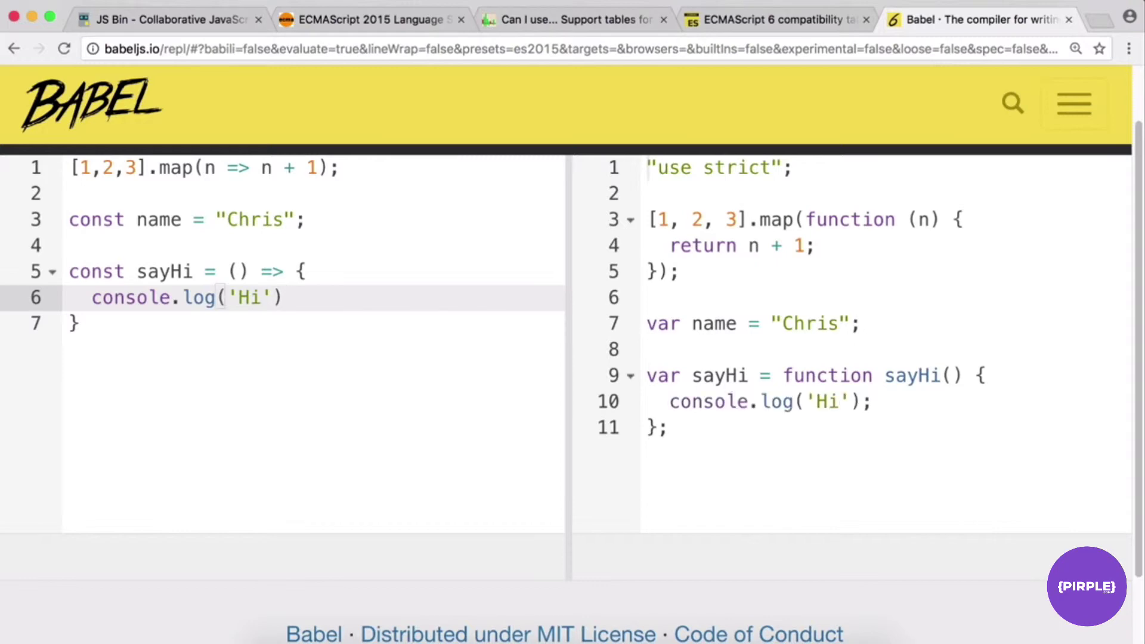
pyautogui.moveTo(191, 322); pyautogui.dragTo(72, 269)
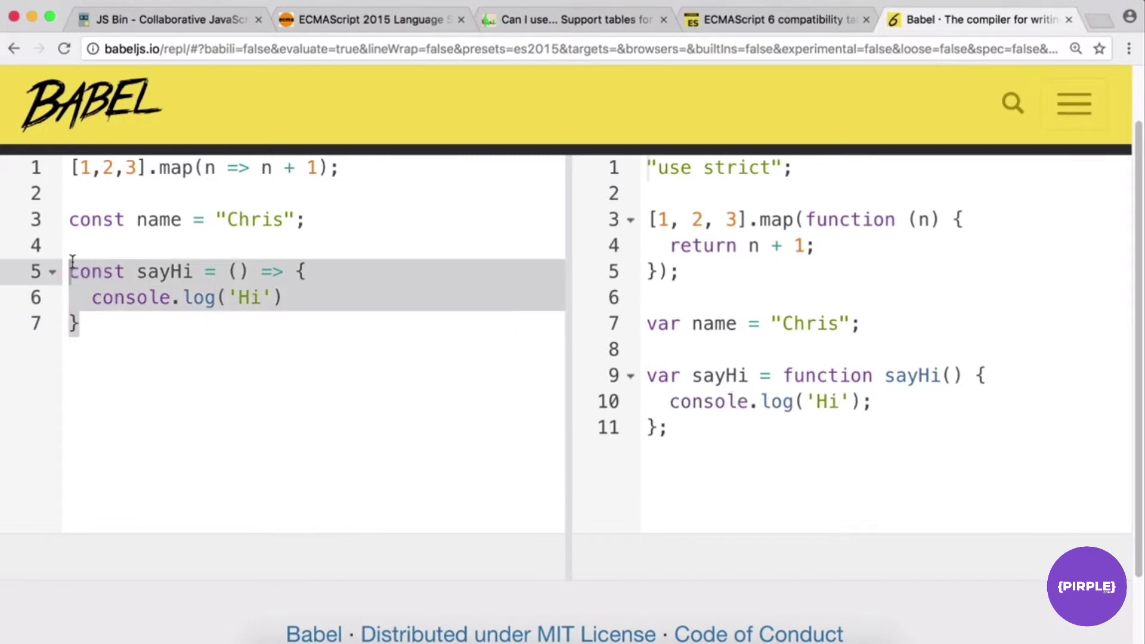
pyautogui.click(337, 383)
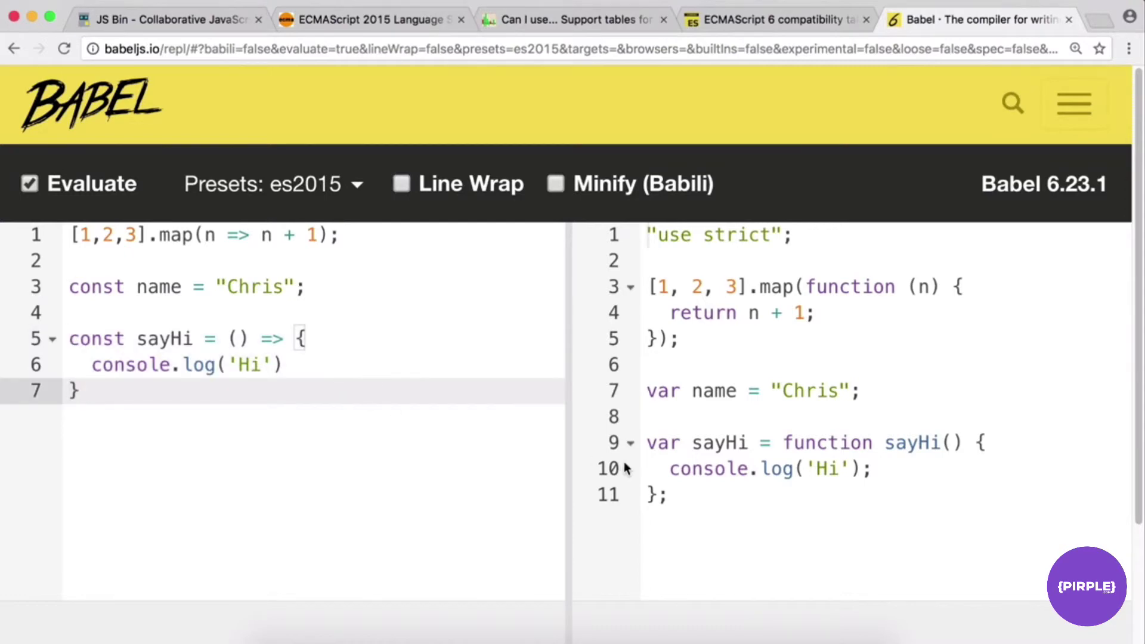
pyautogui.moveTo(680, 490); pyautogui.dragTo(645, 434)
pyautogui.click(763, 445)
pyautogui.moveTo(831, 241); pyautogui.dragTo(647, 236)
pyautogui.click(953, 310)
# Step: Return to the JS Bin tab after a brief look back at the Babel REPL
pyautogui.click(173, 19)
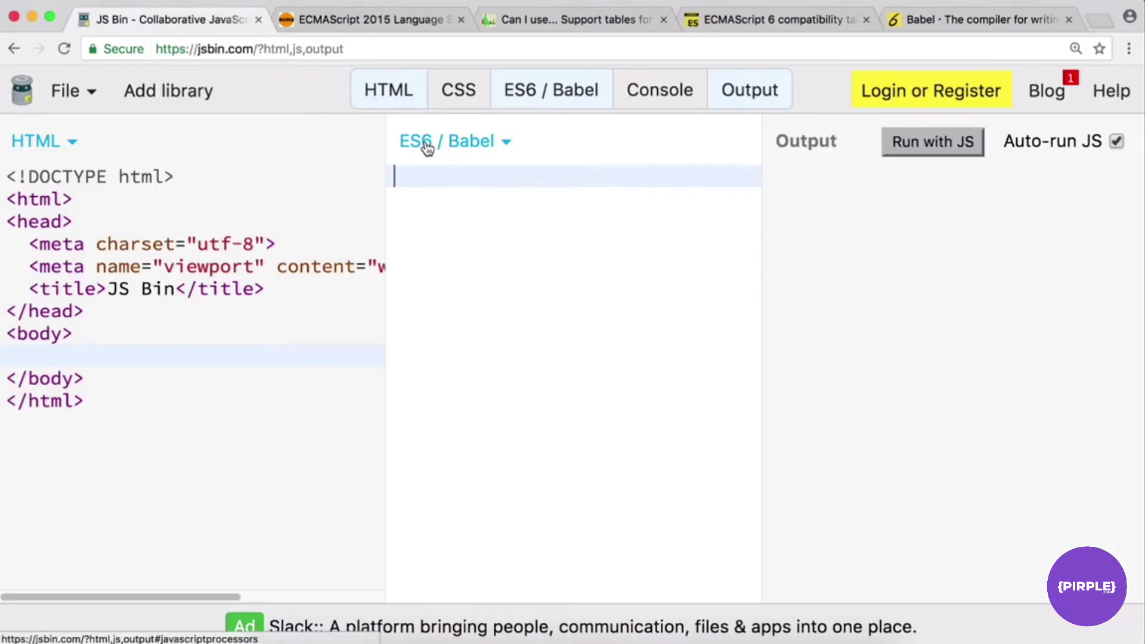
pyautogui.click(965, 21)
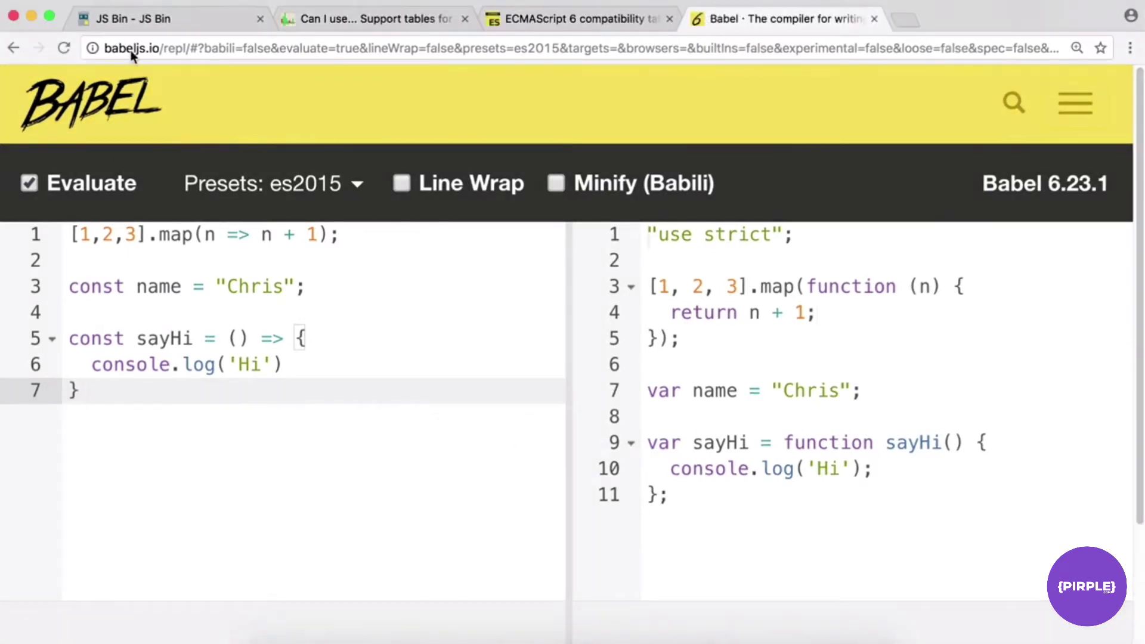
pyautogui.click(135, 24)
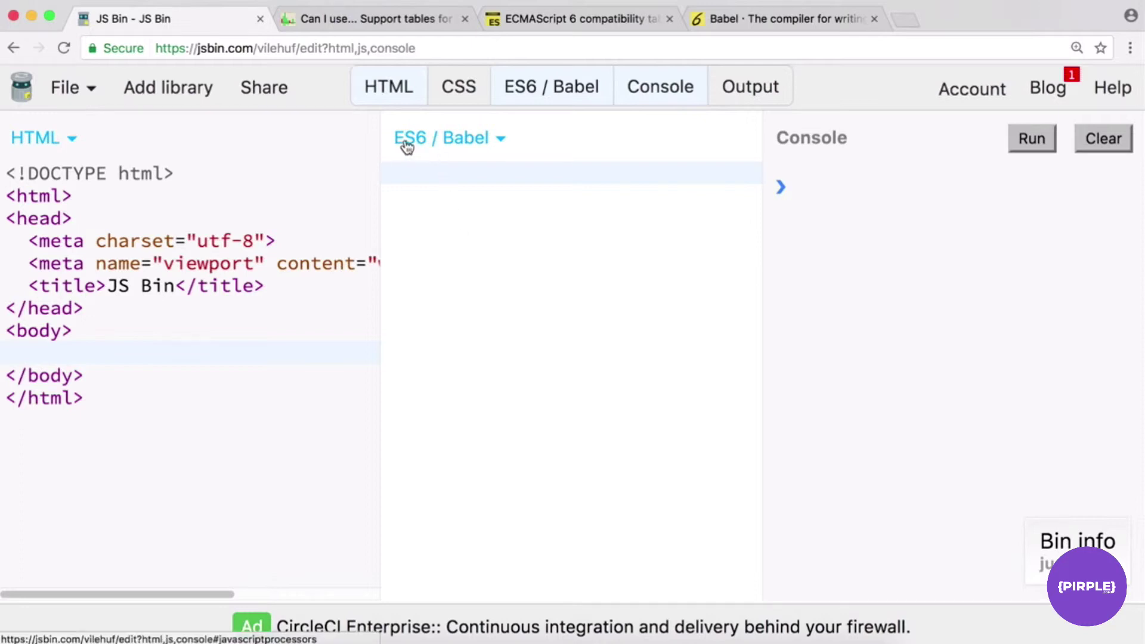
# Step: Type const name = "Chris on a new line and read JSHint's esnext warning on const
pyautogui.press('Return')
pyautogui.press('Return')
pyautogui.write('const')
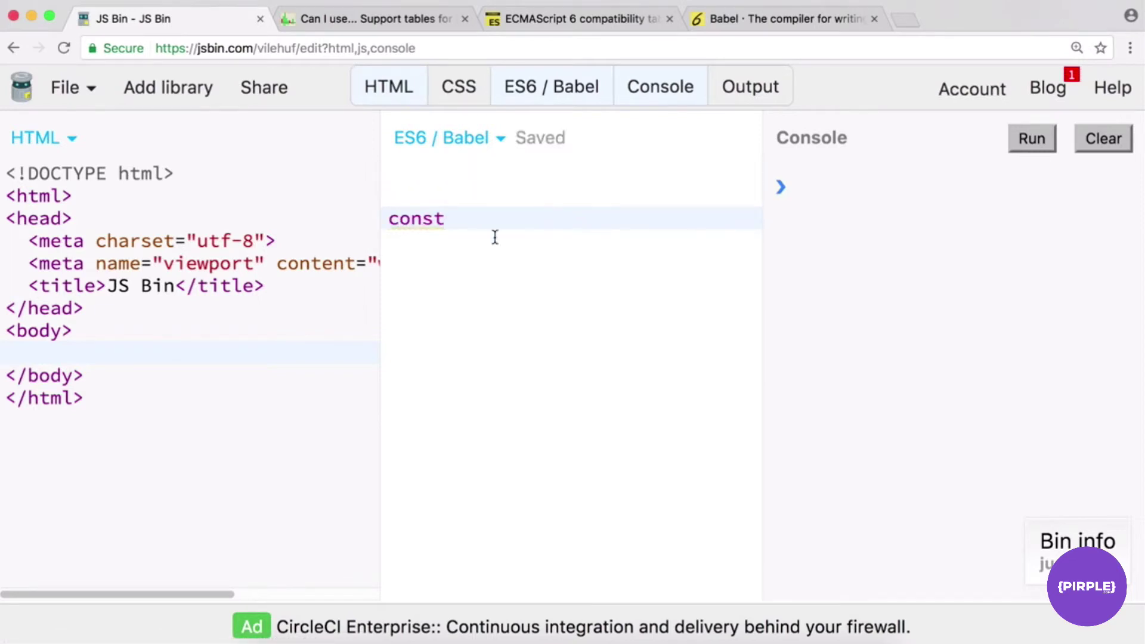
pyautogui.moveTo(438, 228)
pyautogui.click(502, 229)
pyautogui.write('name = ')
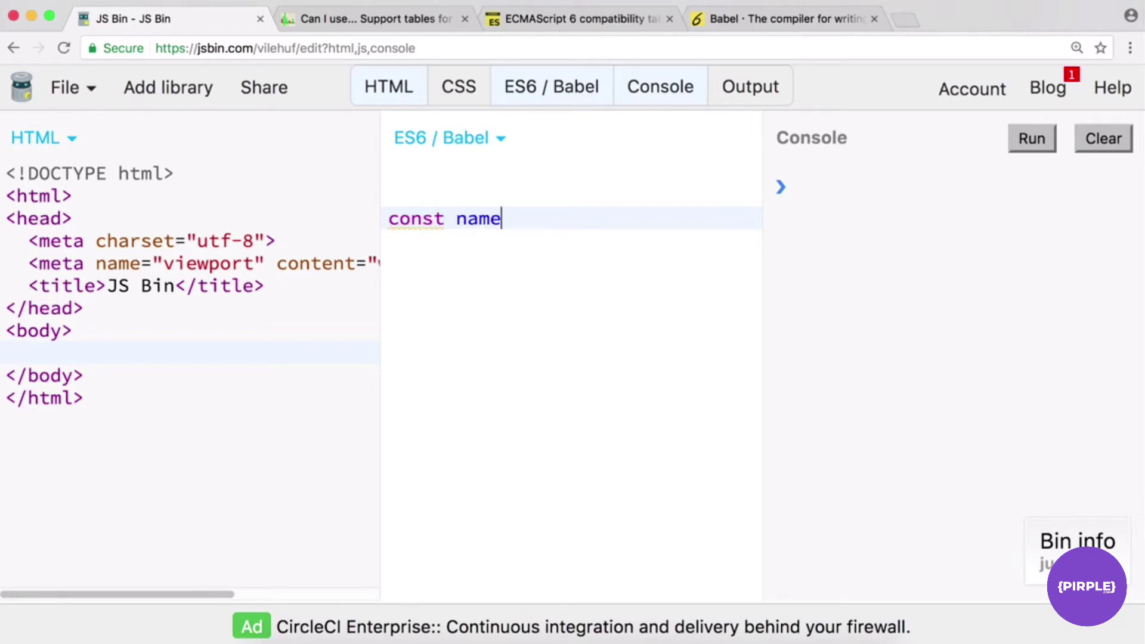
pyautogui.write('"Chris')
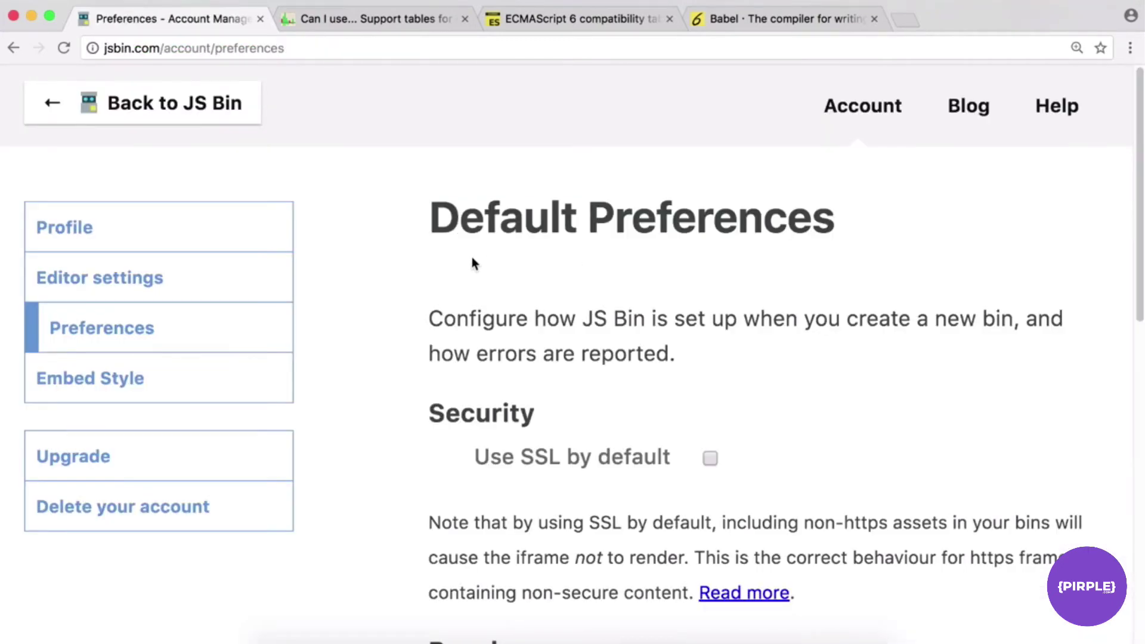
# Step: Enter { "esnext": true } in the custom JSHint settings and go back to the bin
pyautogui.scroll(-12, 403, 256)
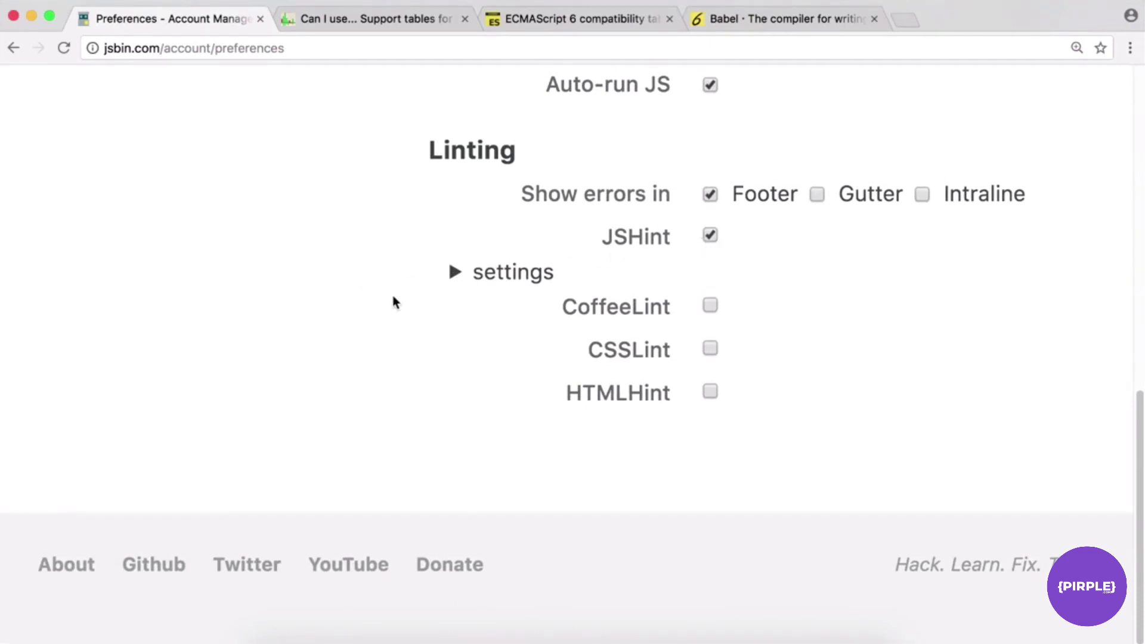
pyautogui.press('super+minus')
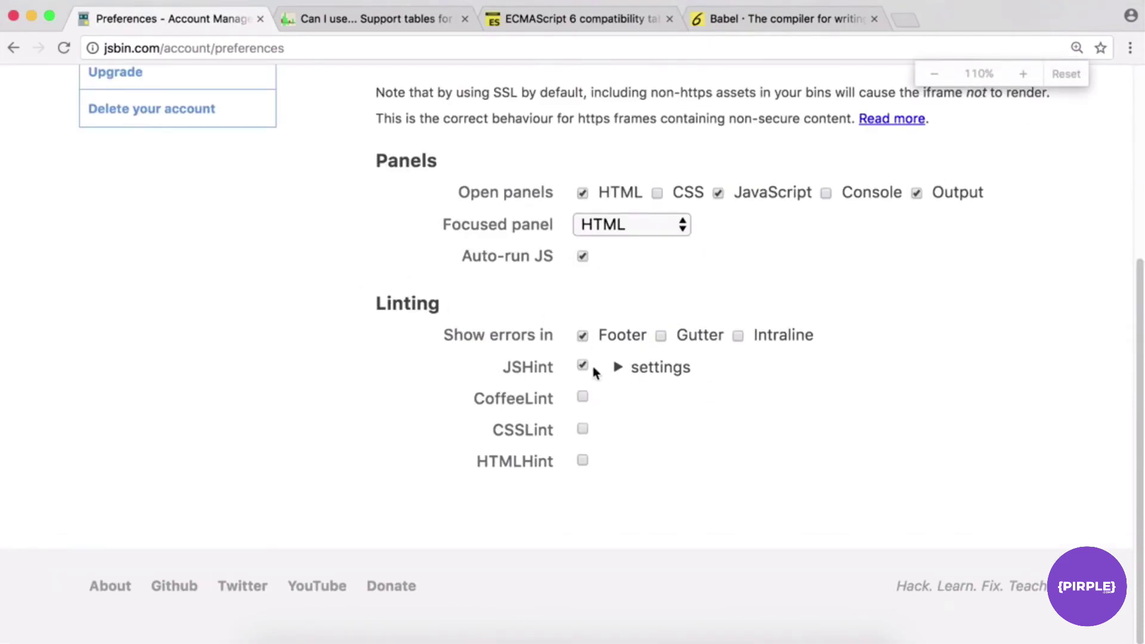
pyautogui.press('super+plus')
pyautogui.scroll(-5, 621, 365)
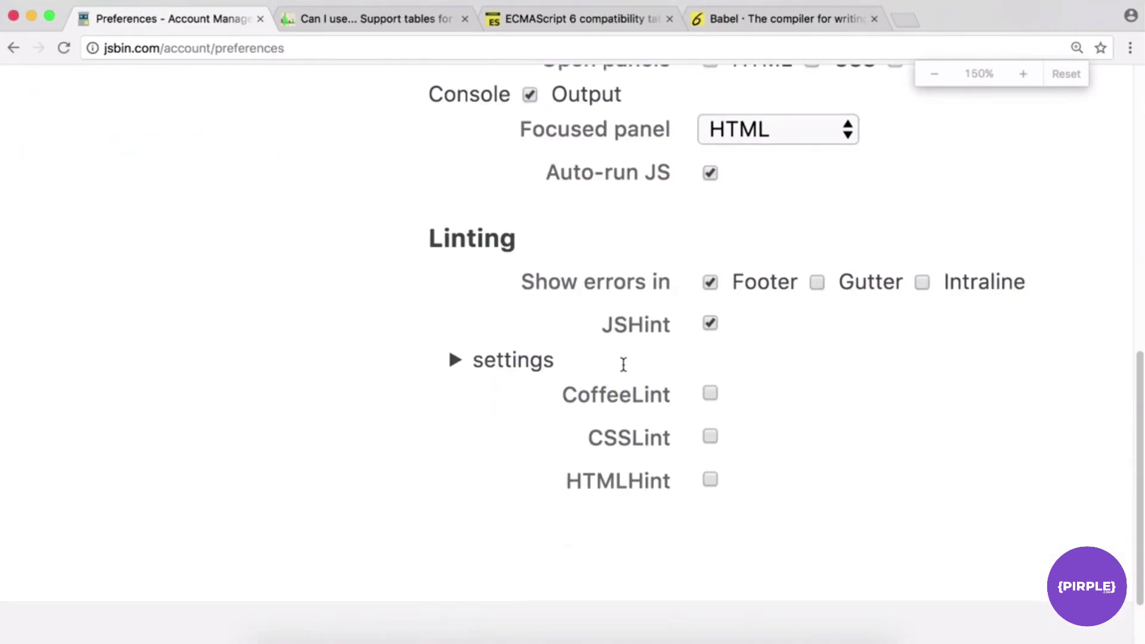
pyautogui.click(454, 341)
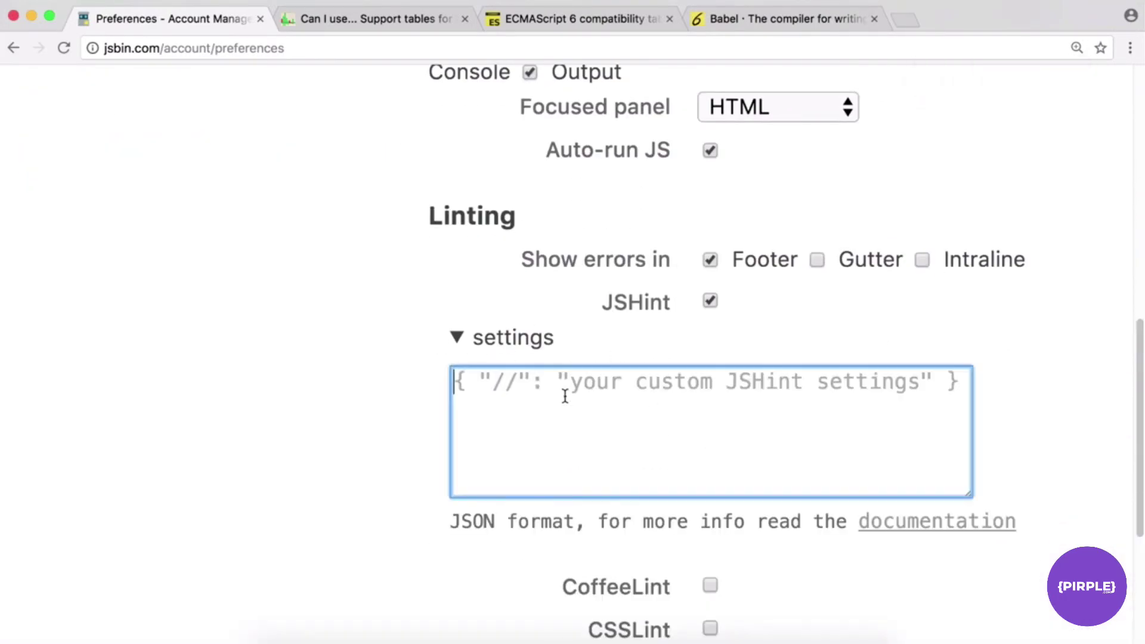
pyautogui.write('{ ')
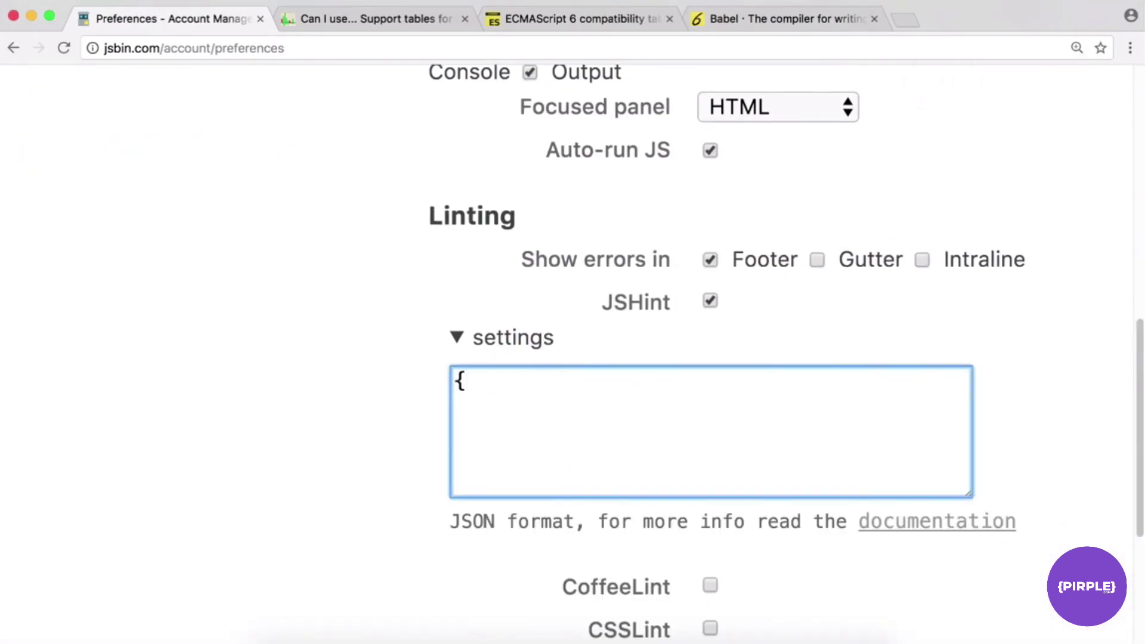
pyautogui.write('}')
pyautogui.press('Left')
pyautogui.press('Return')
pyautogui.press('Return')
pyautogui.write('"esnext":true')
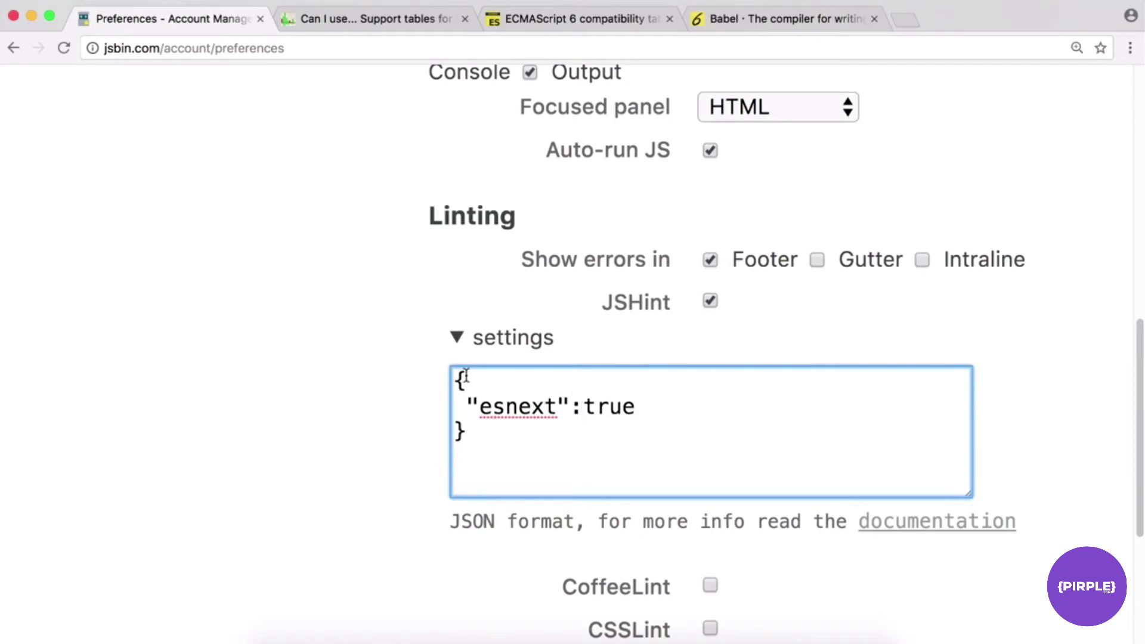
pyautogui.scroll(10, 307, 230)
pyautogui.click(223, 108)
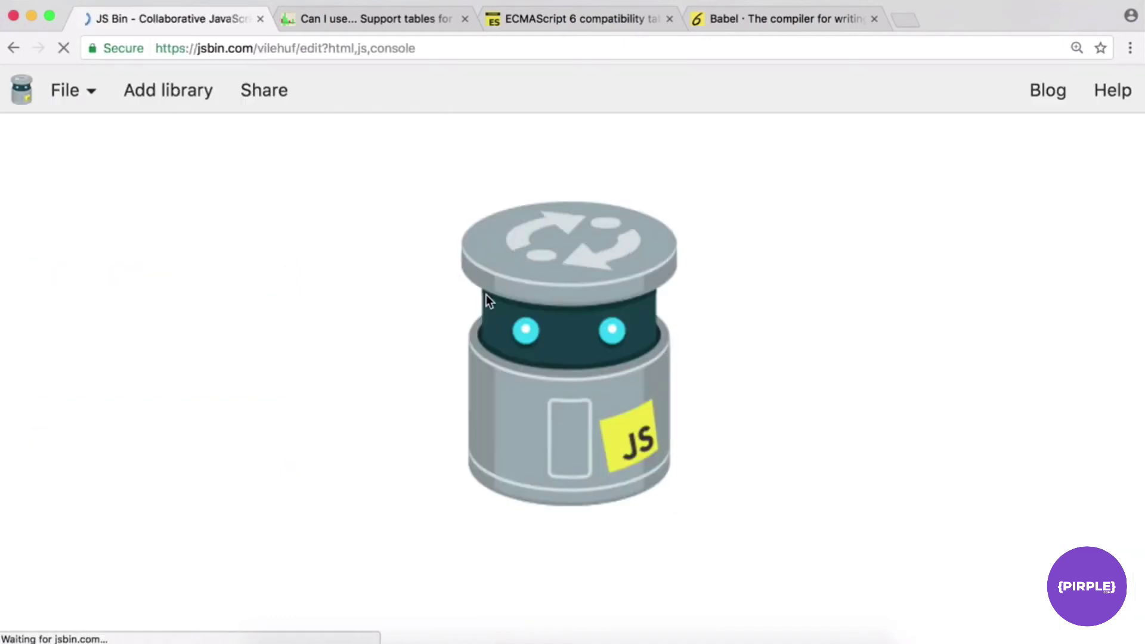